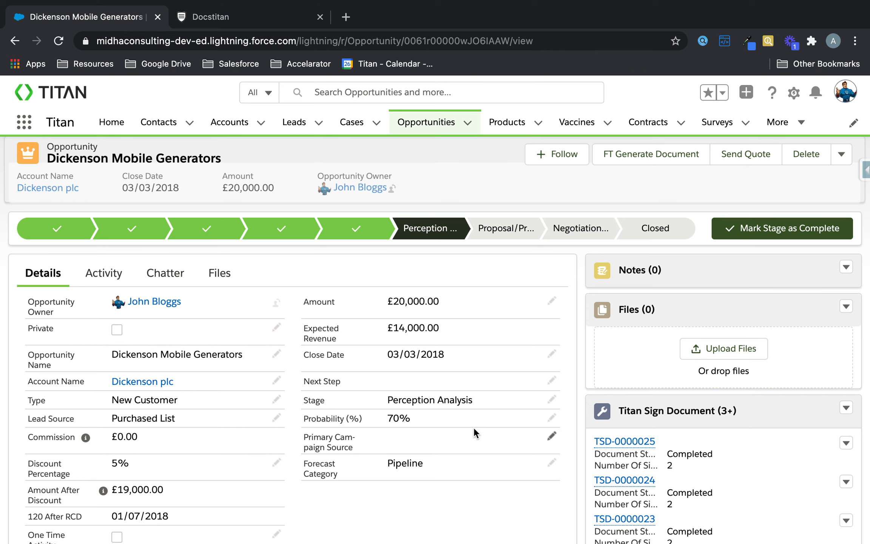
# Set the opportunity's probability to 50% and save the record.
pyautogui.click(552, 417)
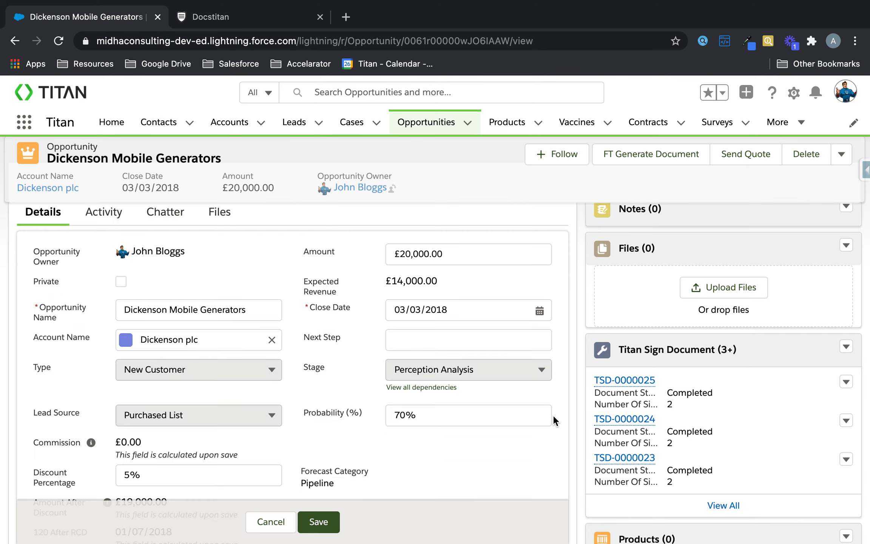
pyautogui.scroll(-2, 537, 414)
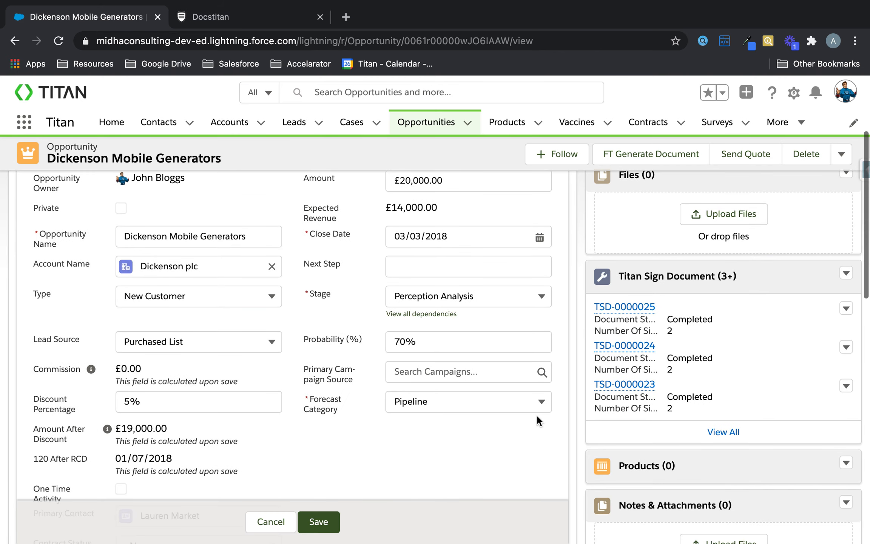
pyautogui.click(431, 342)
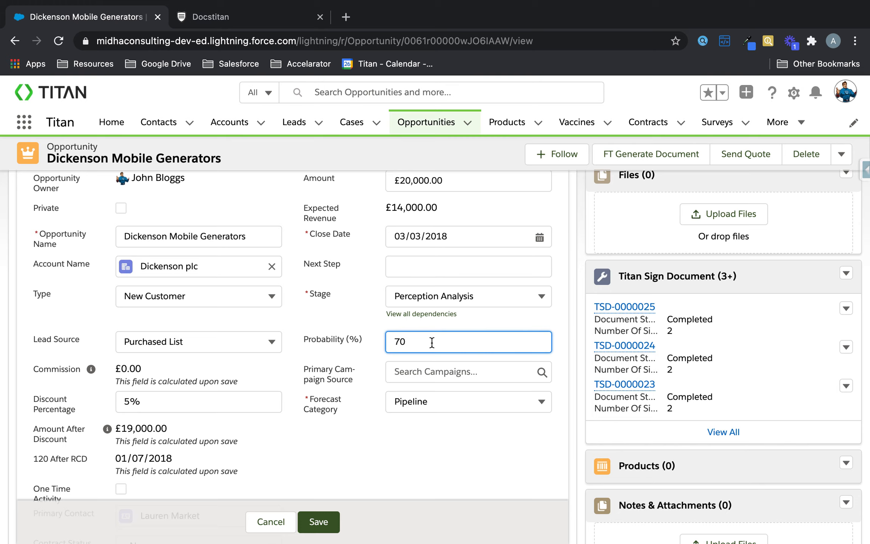
pyautogui.moveTo(431, 342); pyautogui.dragTo(366, 337)
pyautogui.write('50')
pyautogui.click(318, 521)
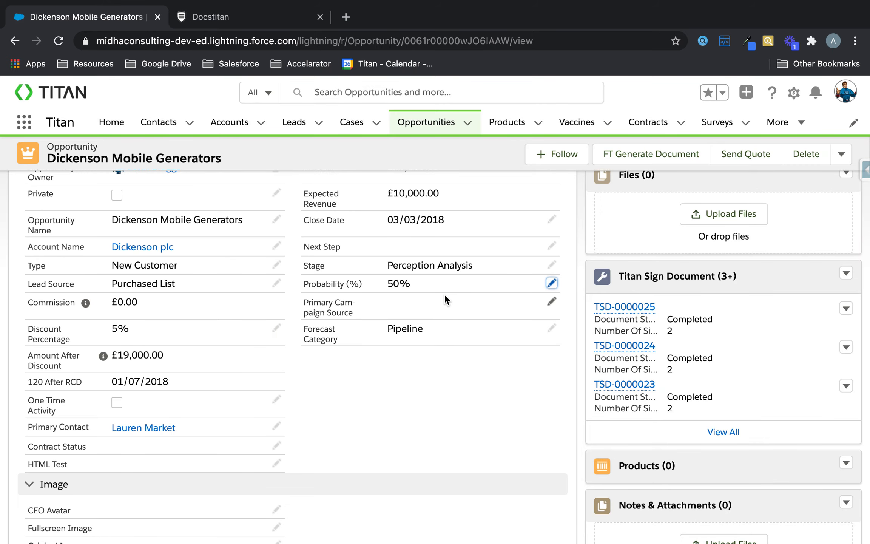
# Switch to the Titan Web project, add a slider input field below Close Date, and move the Submit button down slightly.
pyautogui.click(277, 22)
pyautogui.click(15, 128)
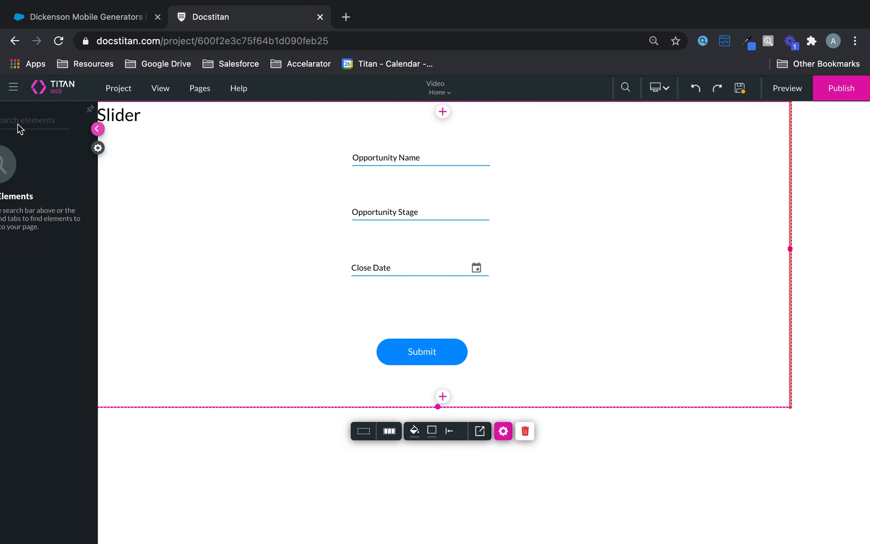
pyautogui.click(25, 226)
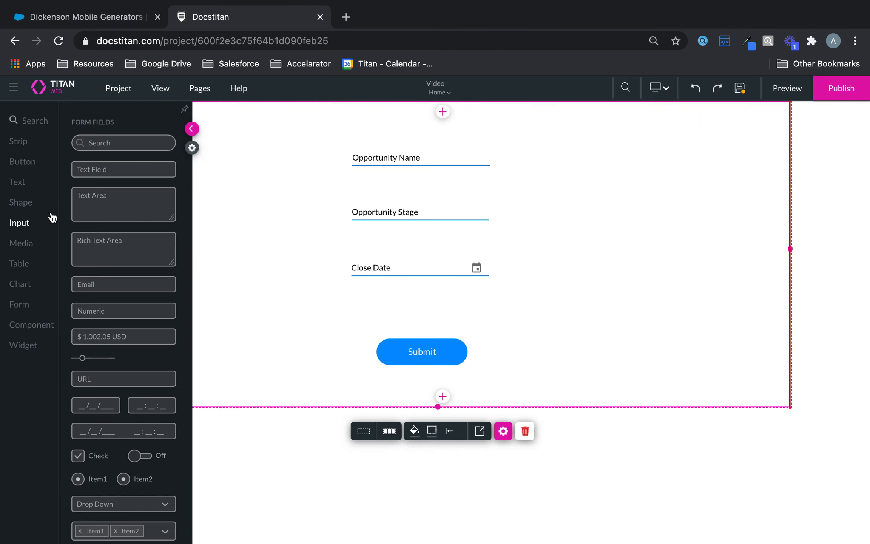
pyautogui.moveTo(95, 357); pyautogui.dragTo(389, 332)
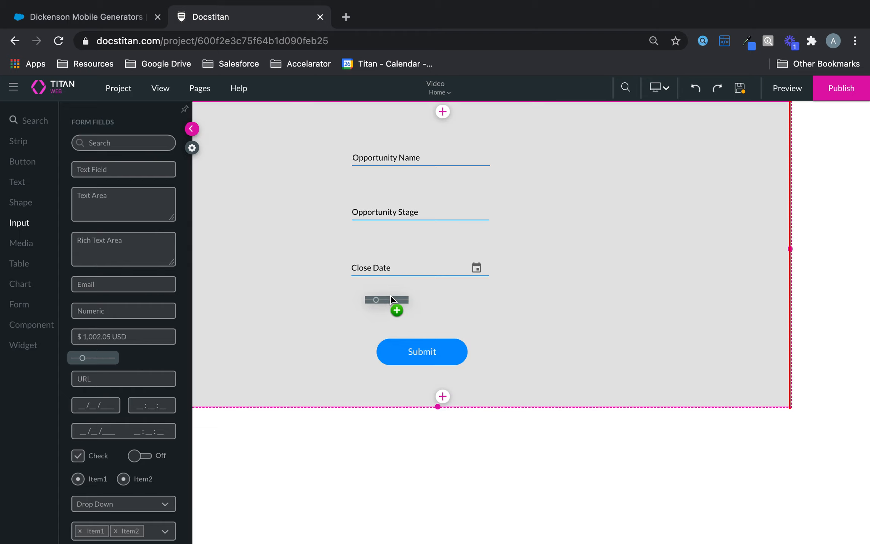
pyautogui.moveTo(390, 295); pyautogui.dragTo(392, 296)
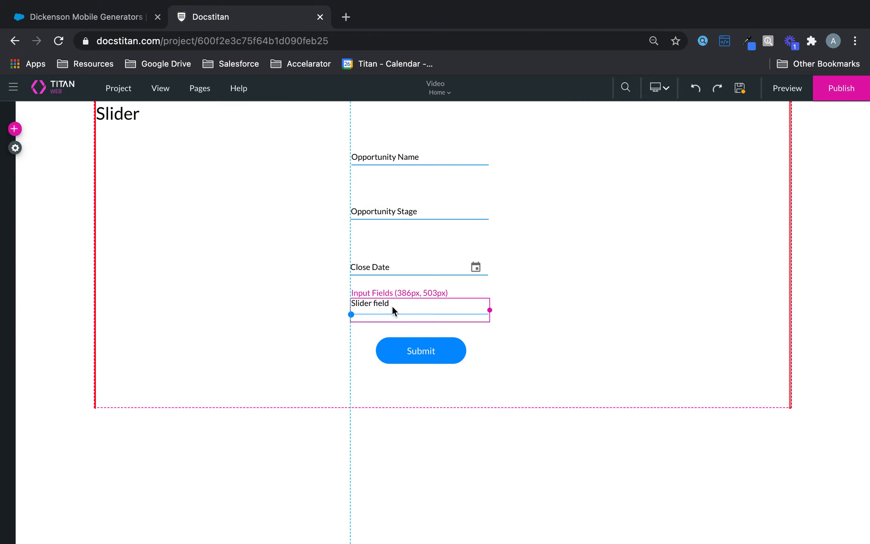
pyautogui.click(393, 308)
pyautogui.click(427, 388)
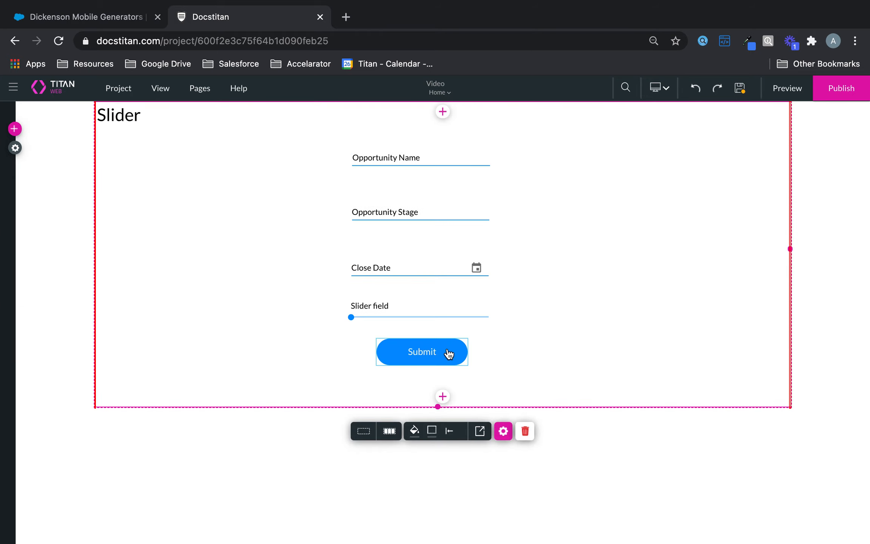
pyautogui.moveTo(448, 353); pyautogui.dragTo(448, 368)
# Set the slider field's primary colour to the theme blue rgba(0,145,255, 1) and close its style settings.
pyautogui.click(445, 307)
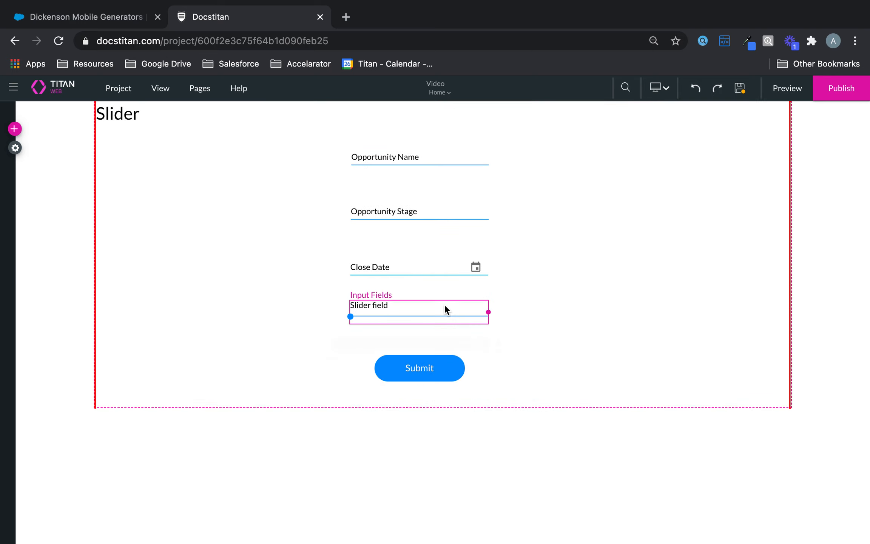
pyautogui.click(478, 347)
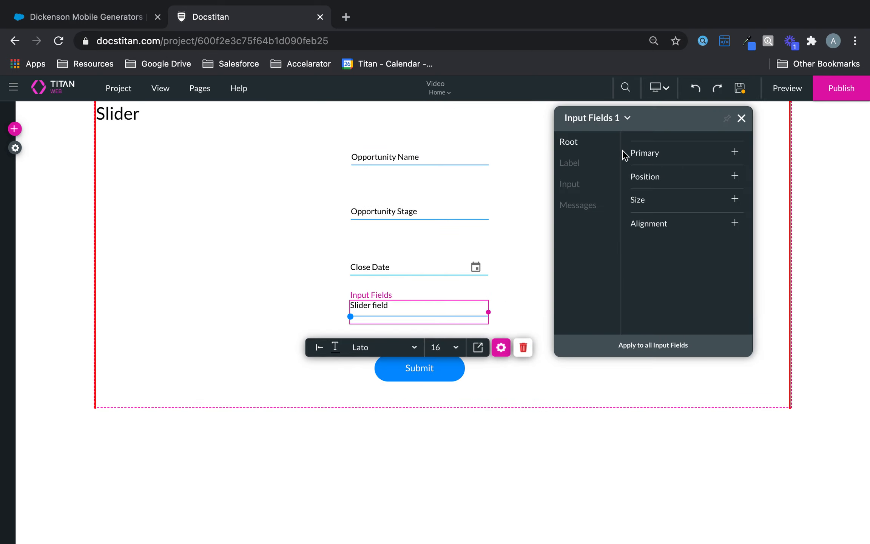
pyautogui.click(581, 172)
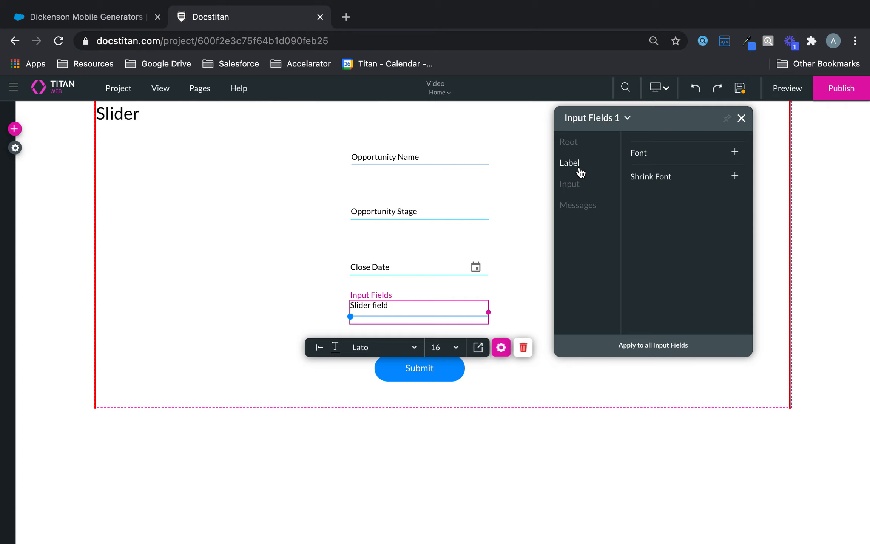
pyautogui.click(570, 145)
pyautogui.click(641, 152)
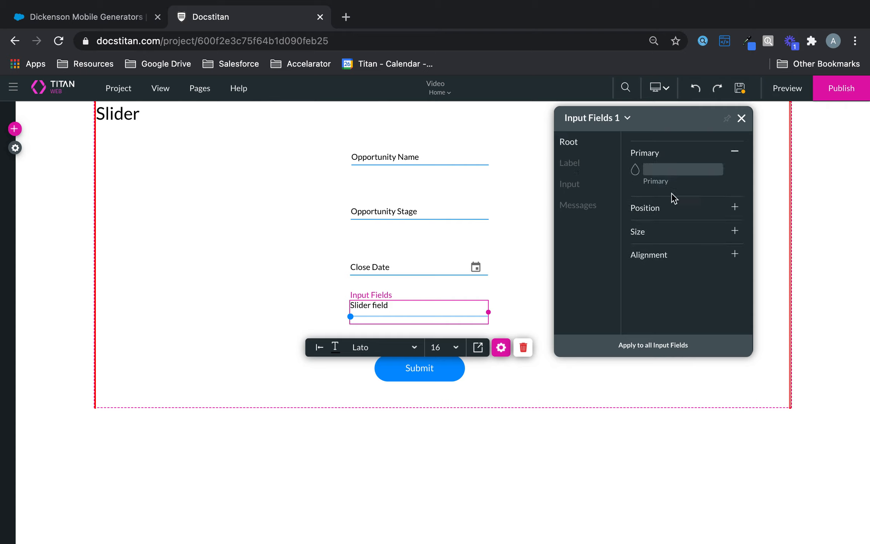
pyautogui.click(635, 169)
pyautogui.click(616, 329)
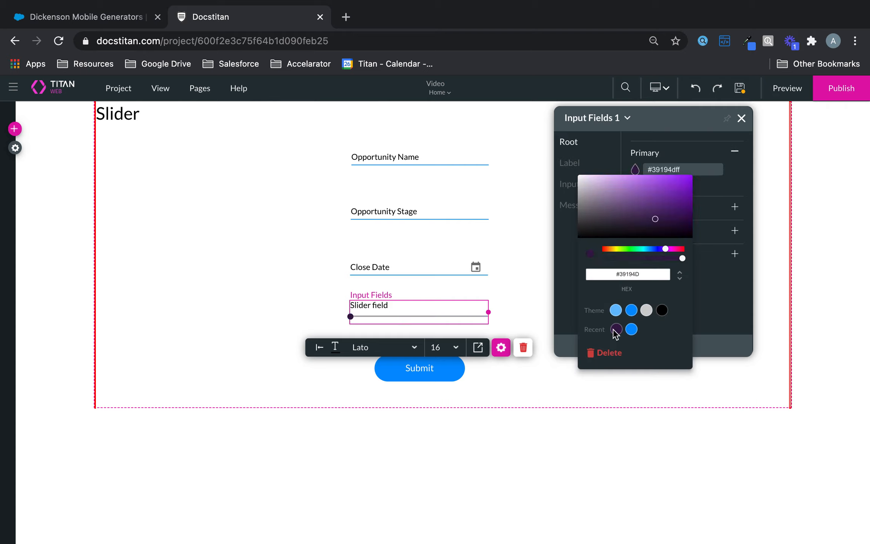
pyautogui.click(633, 312)
pyautogui.click(741, 308)
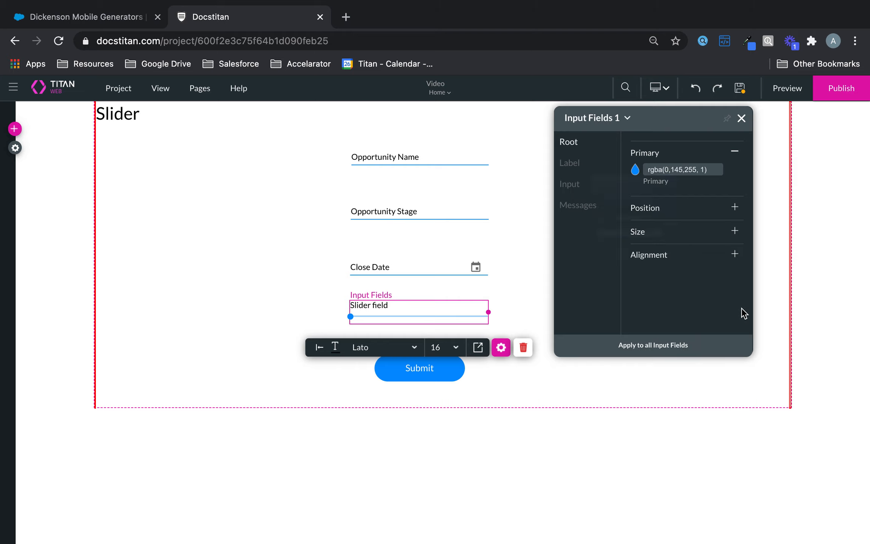
pyautogui.click(568, 207)
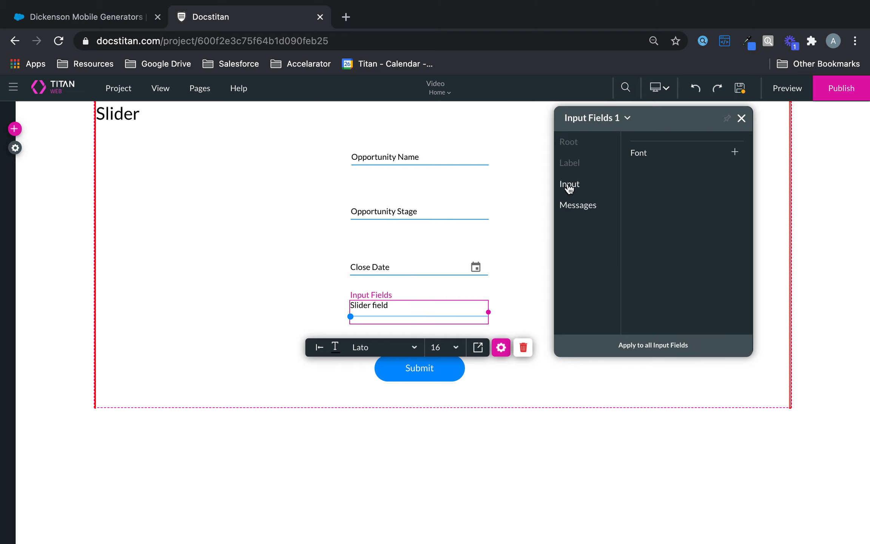
pyautogui.click(569, 184)
pyautogui.click(741, 119)
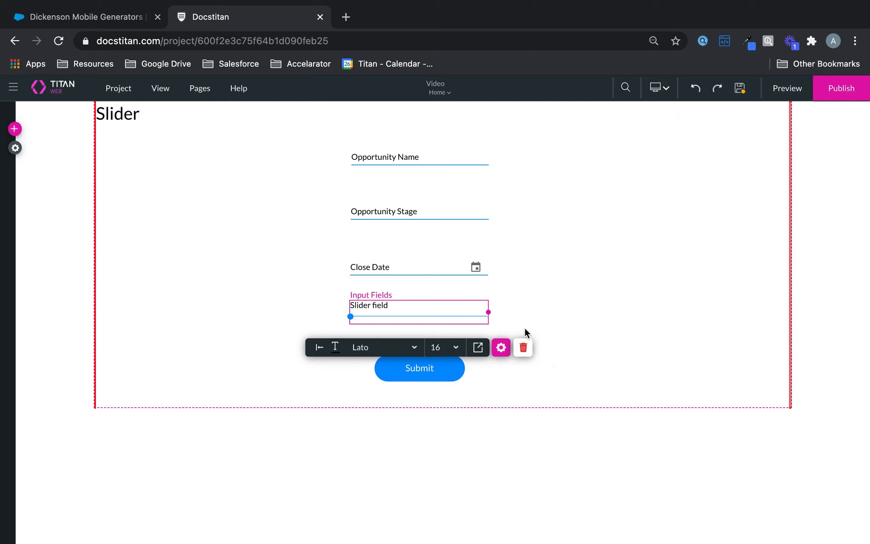
# Change the slider field's label to "Choose Probability" and keep the label shown.
pyautogui.click(501, 347)
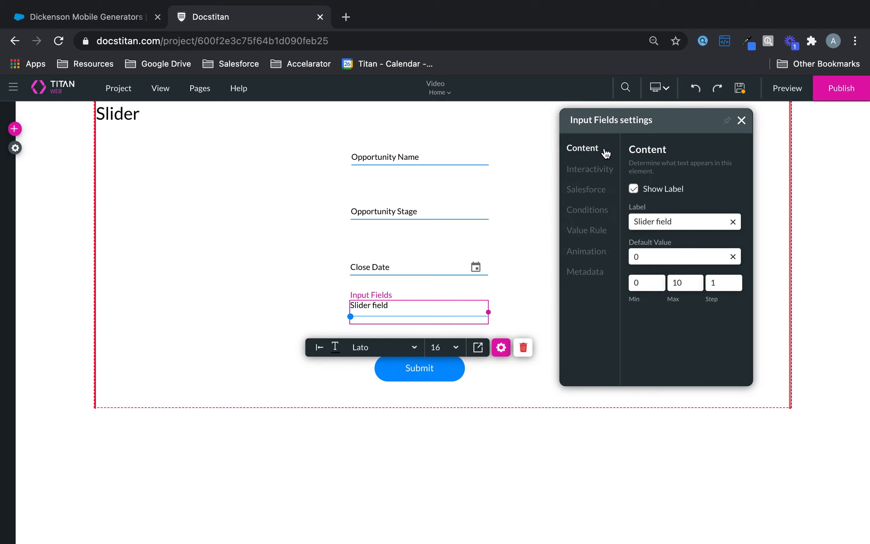
pyautogui.click(633, 190)
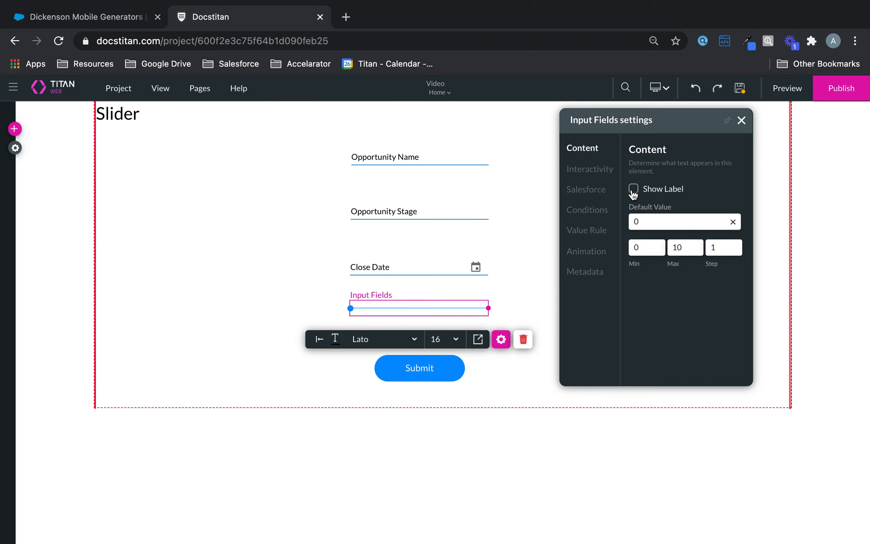
pyautogui.click(633, 191)
pyautogui.moveTo(694, 223); pyautogui.dragTo(620, 212)
pyautogui.write('Pr')
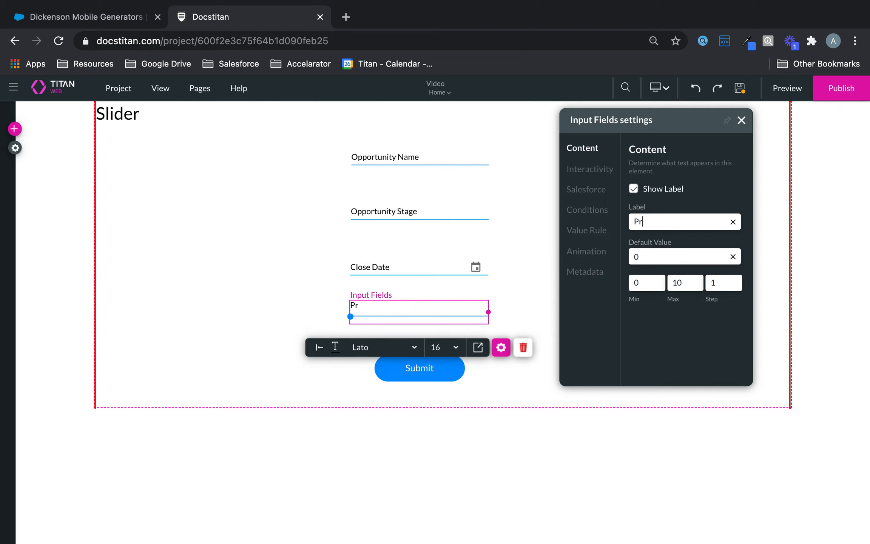
pyautogui.press('BackSpace')
pyautogui.press('BackSpace')
pyautogui.write('Choso')
pyautogui.press('BackSpace')
pyautogui.press('BackSpace')
pyautogui.press('BackSpace')
pyautogui.write('ose Proabblit')
pyautogui.press('BackSpace')
pyautogui.press('BackSpace')
pyautogui.press('BackSpace')
pyautogui.press('BackSpace')
pyautogui.press('BackSpace')
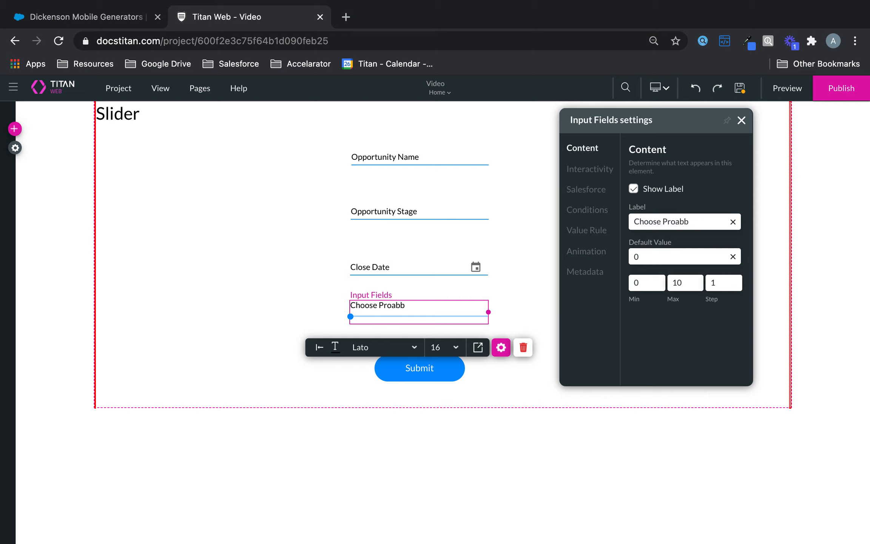
pyautogui.press('BackSpace')
pyautogui.write('bability')
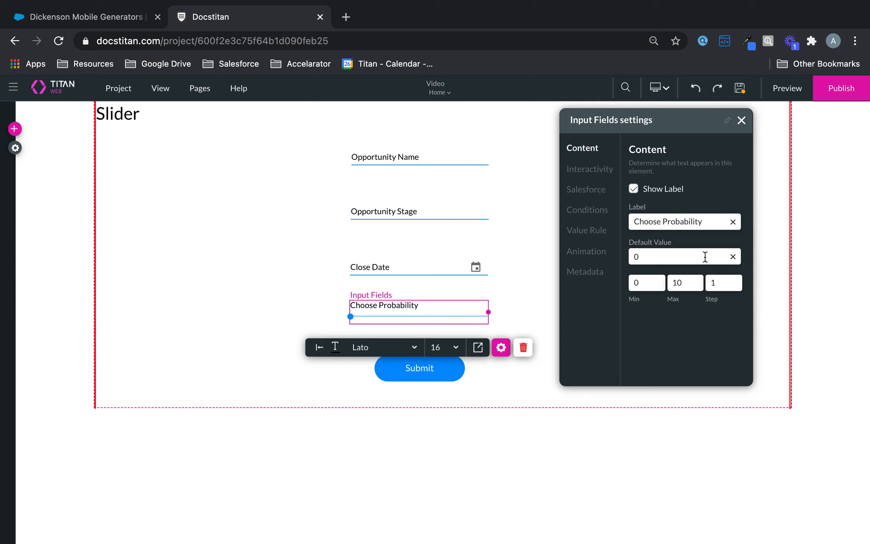
# Clear the slider's default value and set its maximum to 100 and its step to 10.
pyautogui.press('BackSpace')
pyautogui.write('40')
pyautogui.press('BackSpace')
pyautogui.press('BackSpace')
pyautogui.click(718, 284)
pyautogui.moveTo(688, 282); pyautogui.dragTo(664, 282)
pyautogui.write('10')
pyautogui.click(730, 286)
# Preview the page and test the Choose Probability slider by moving it to 10 and back to the start.
pyautogui.click(790, 90)
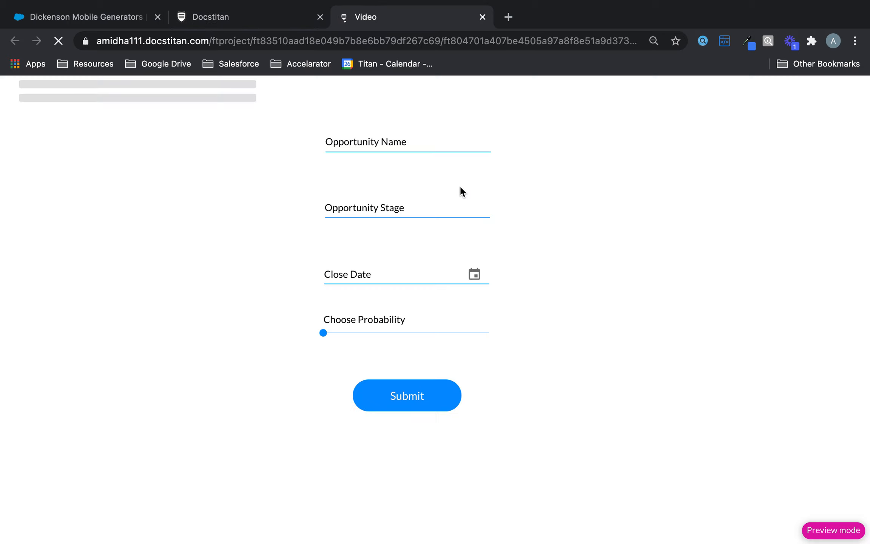
pyautogui.click(338, 334)
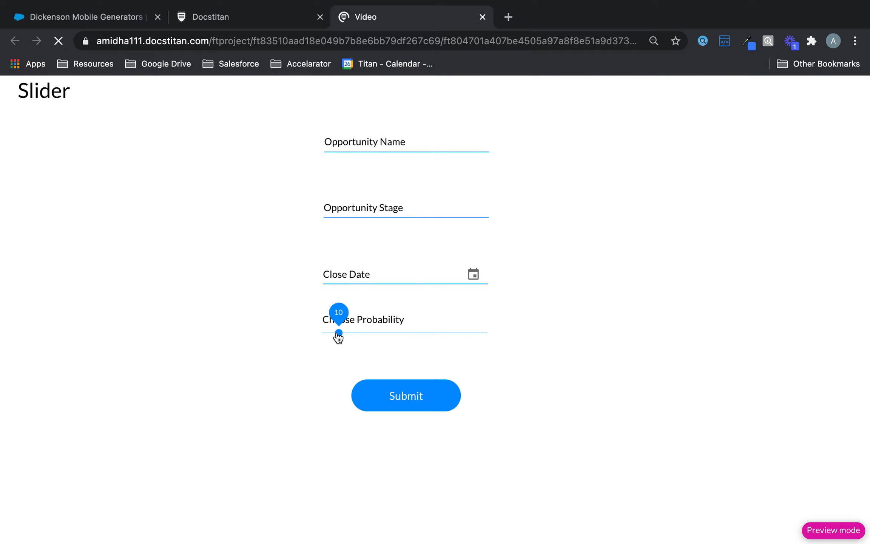
pyautogui.moveTo(342, 338); pyautogui.dragTo(308, 326)
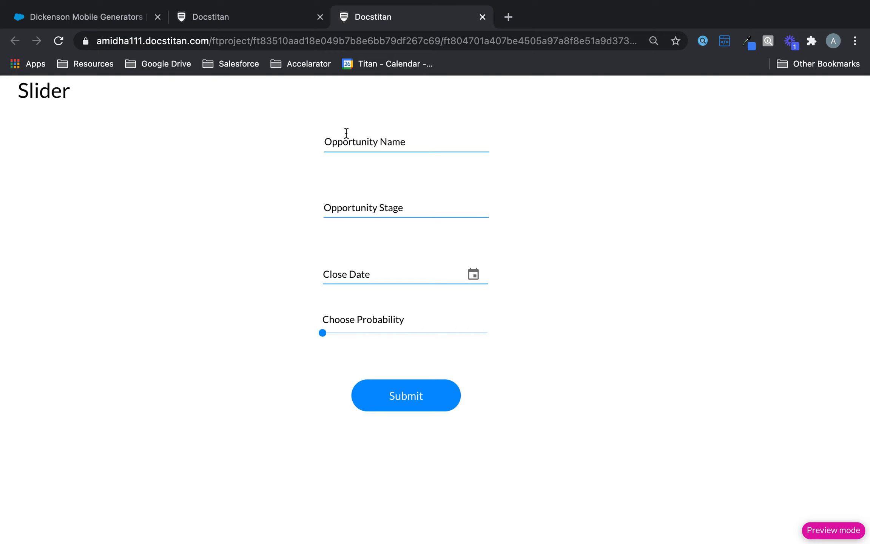
# Return to the project editor and review the slider's Interactivity, Salesforce, Conditions, Value Rule, Animation and Metadata settings.
pyautogui.click(296, 22)
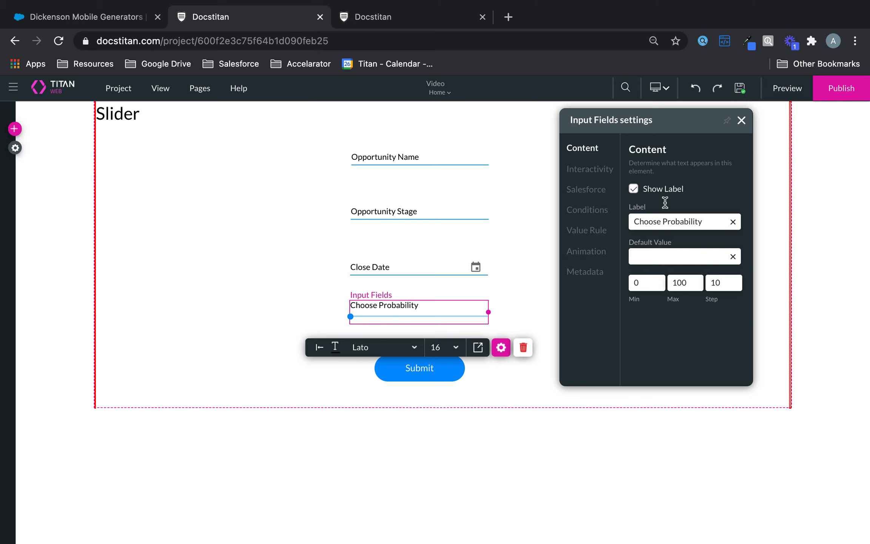
pyautogui.click(598, 172)
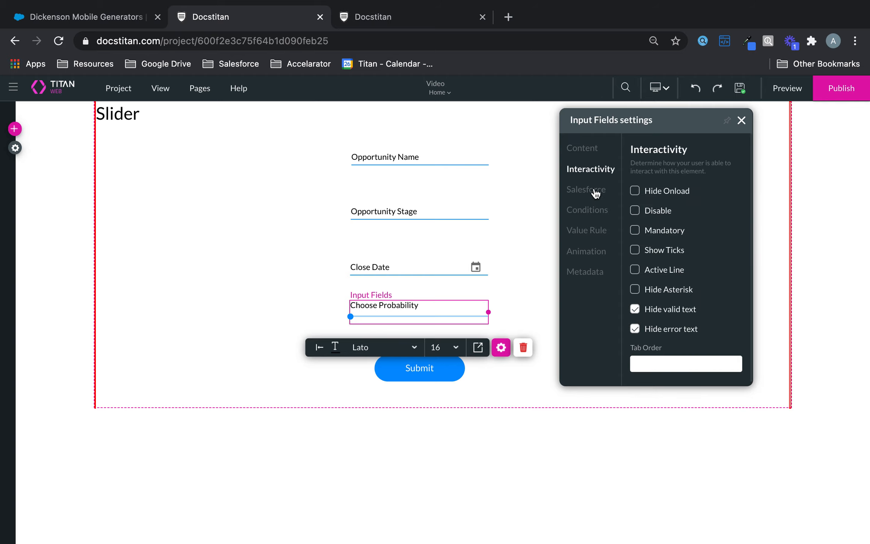
pyautogui.click(582, 190)
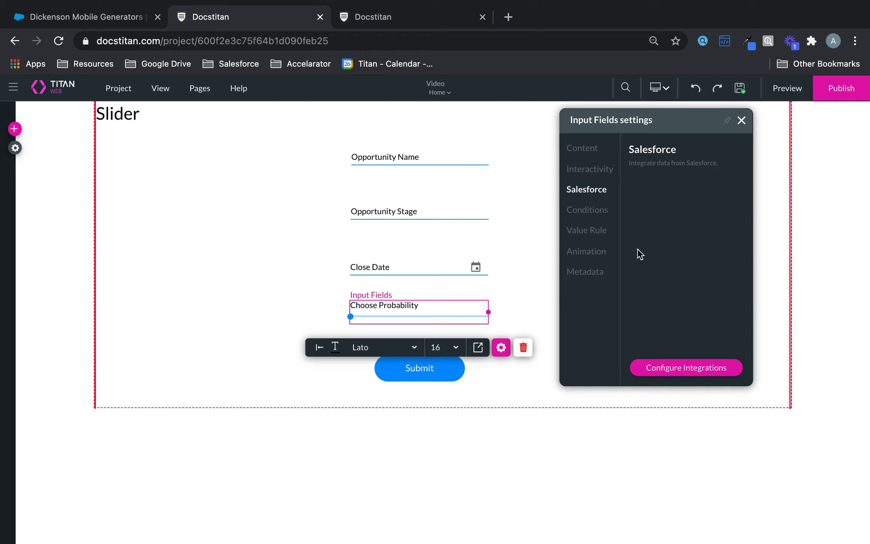
pyautogui.click(592, 211)
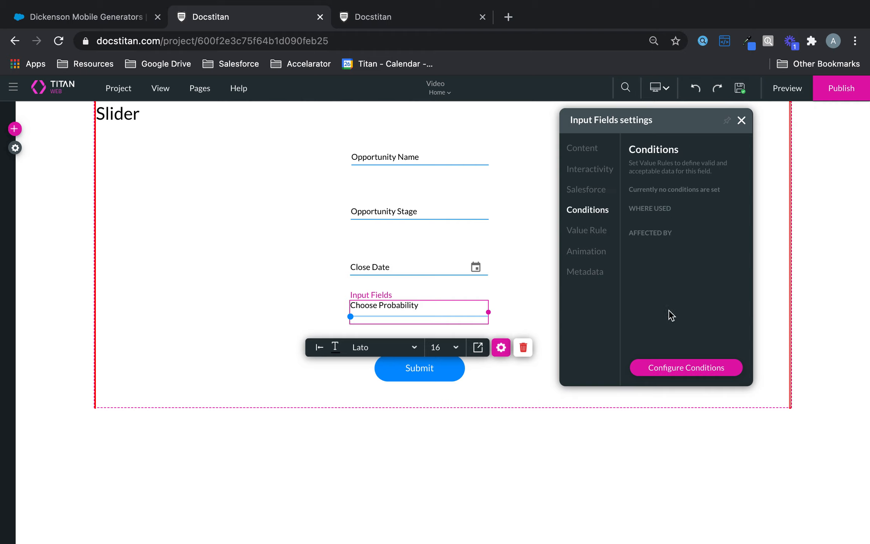
pyautogui.click(590, 232)
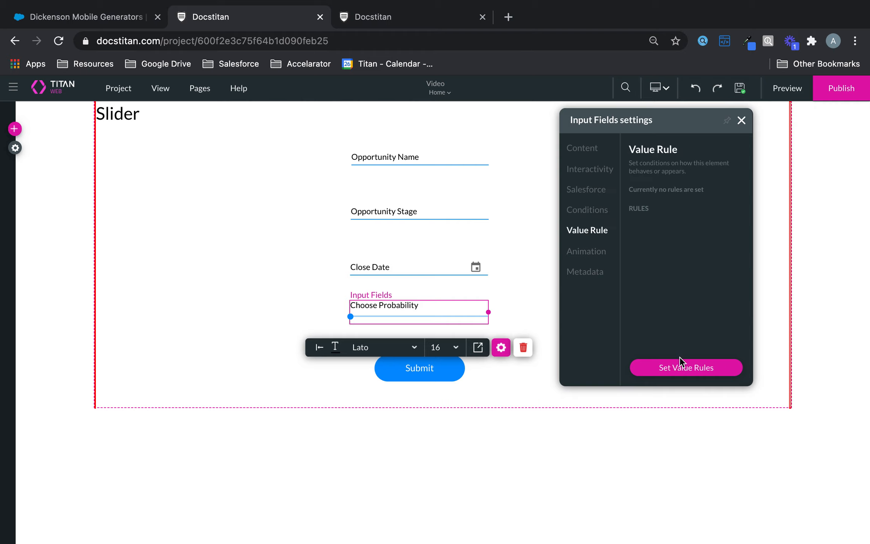
pyautogui.click(598, 256)
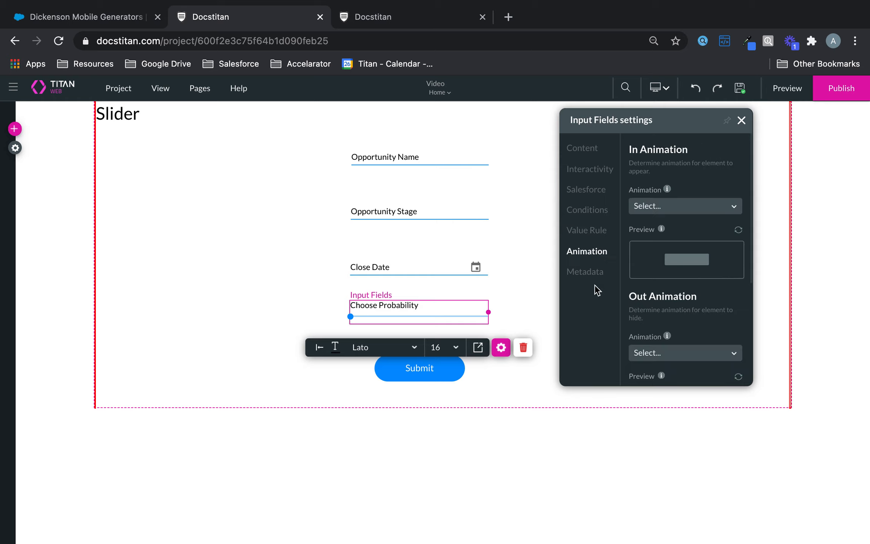
pyautogui.click(586, 275)
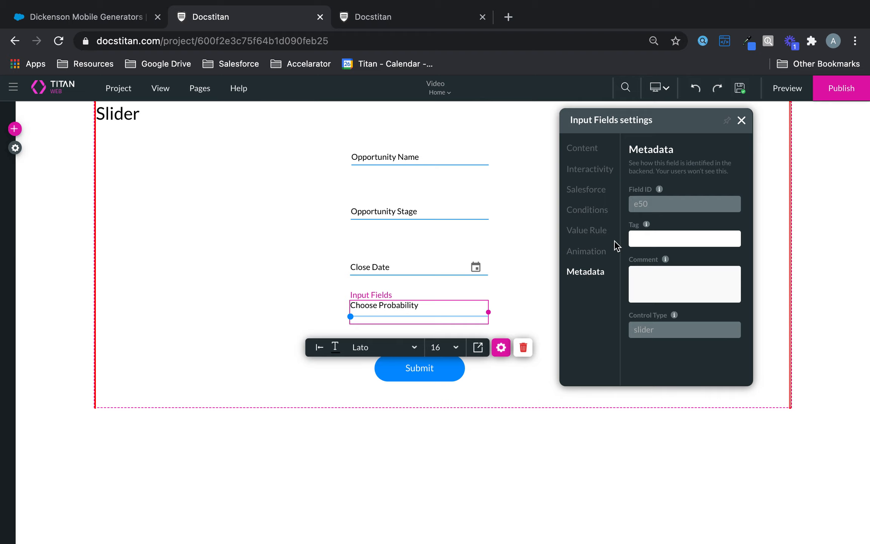
# Open the slider's Salesforce integration configuration and delete the existing Opportunity push integration.
pyautogui.click(589, 191)
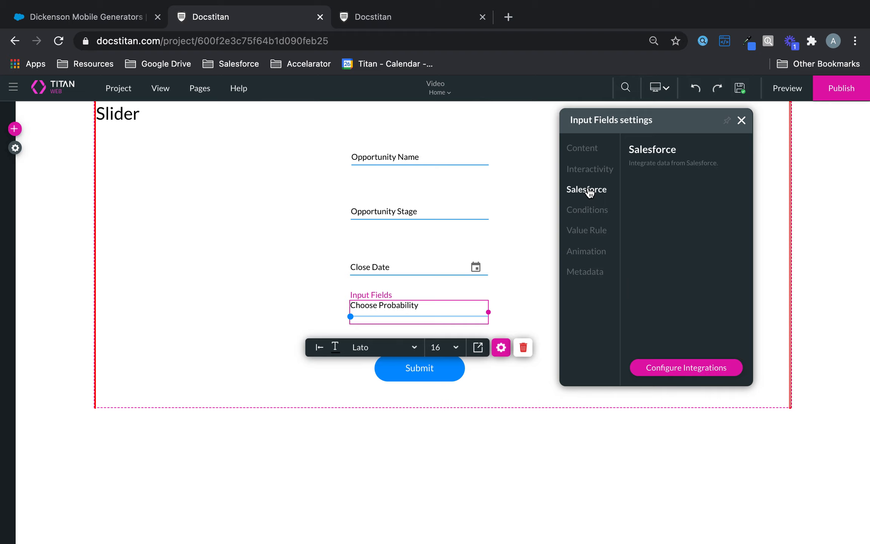
pyautogui.click(699, 369)
pyautogui.click(215, 267)
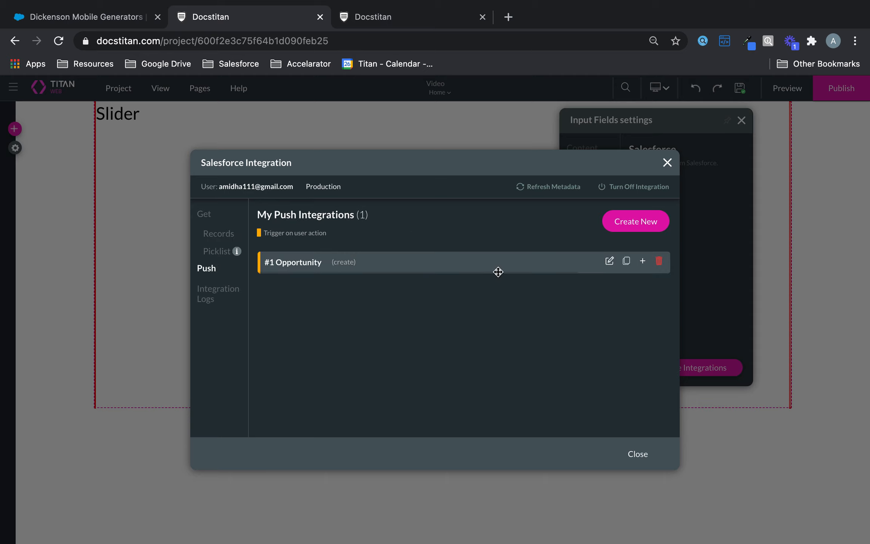
pyautogui.click(656, 263)
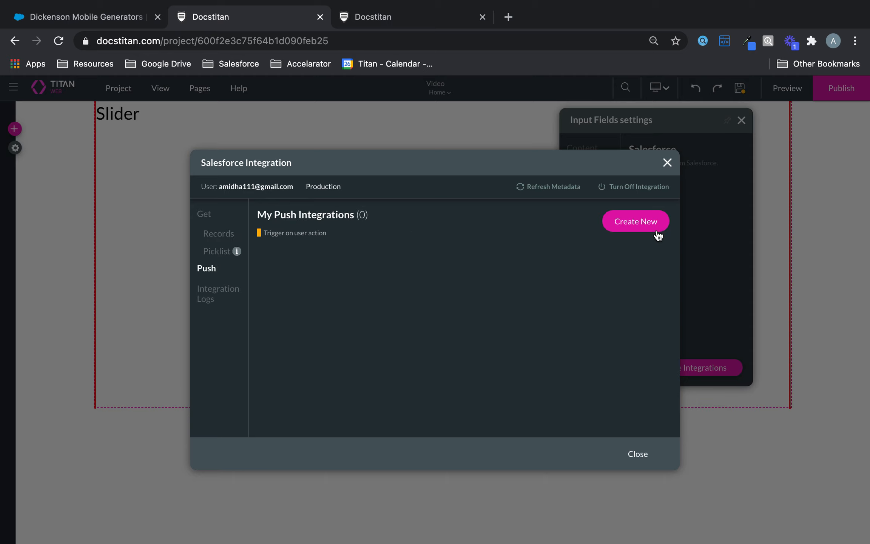
# Create a new push integration for the Salesforce Opportunity object, keeping the Create action.
pyautogui.click(657, 229)
pyautogui.click(393, 216)
pyautogui.write('opport')
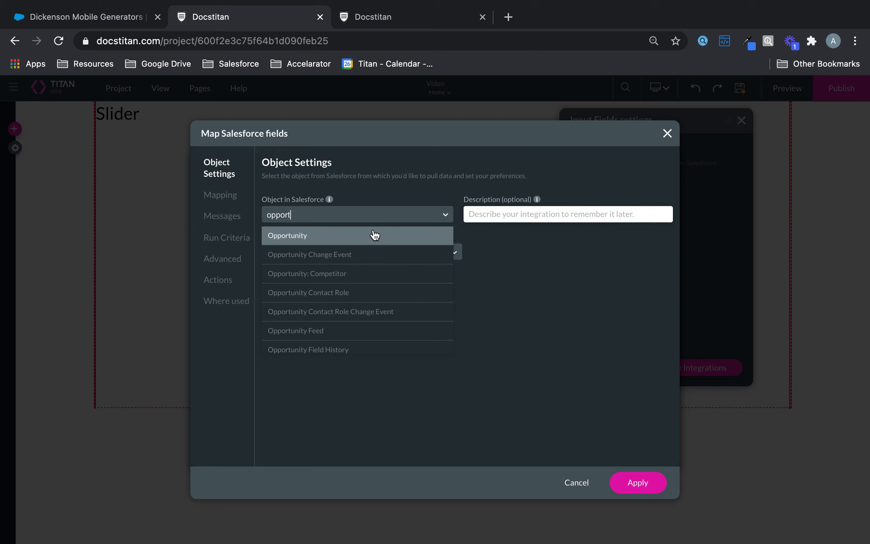
pyautogui.click(375, 234)
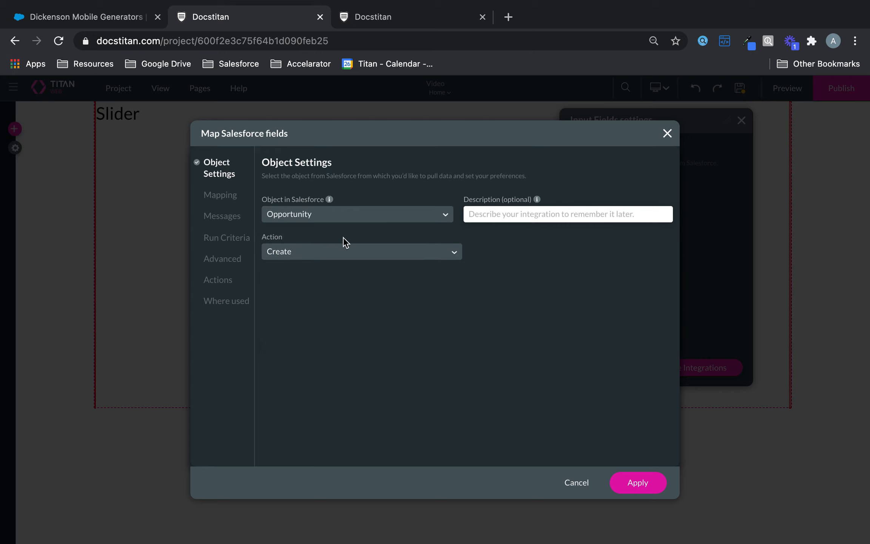
# Map the Salesforce Name field to the Opportunity Name element and the Stage field to the Opportunity Stage element.
pyautogui.click(214, 195)
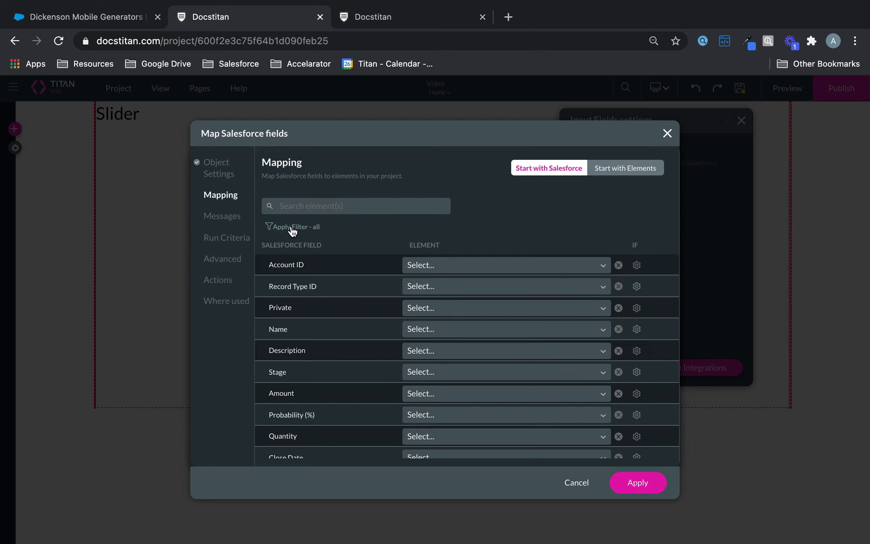
pyautogui.click(427, 325)
pyautogui.write('name')
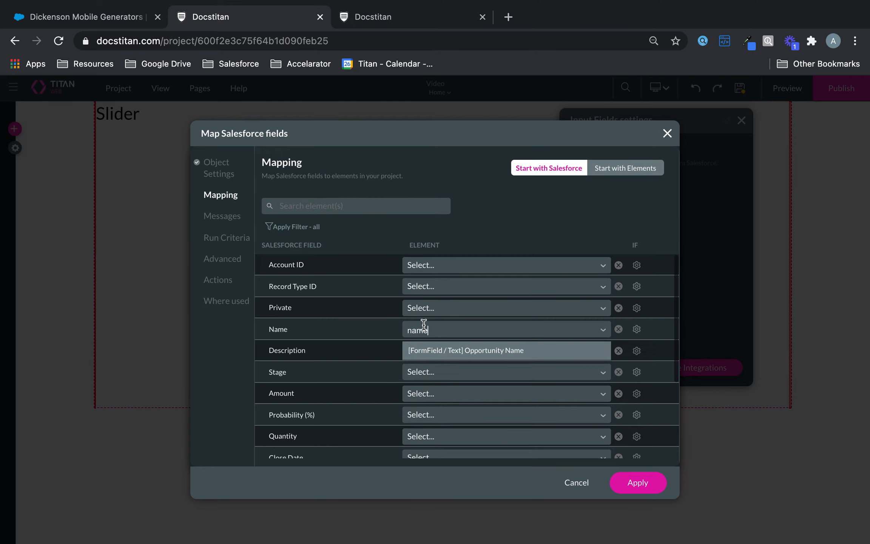
pyautogui.click(440, 349)
pyautogui.click(410, 371)
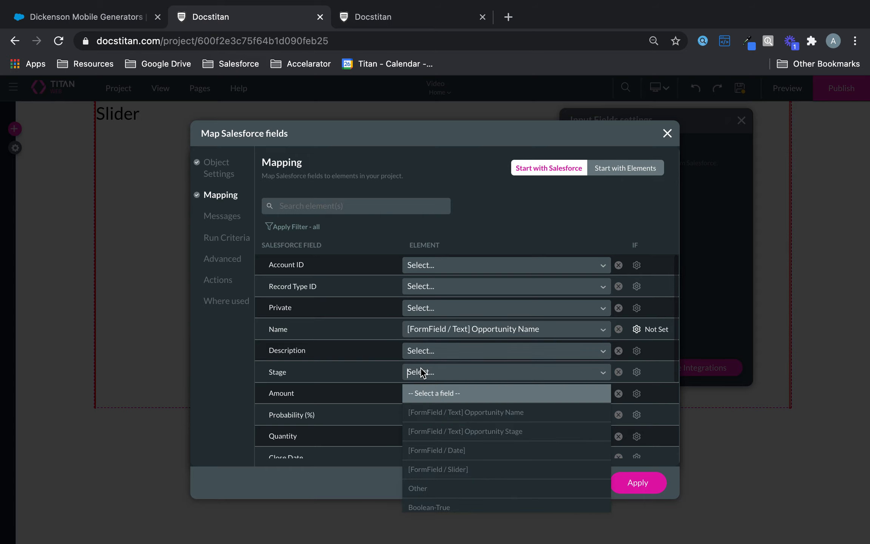
pyautogui.write('stage')
pyautogui.click(454, 400)
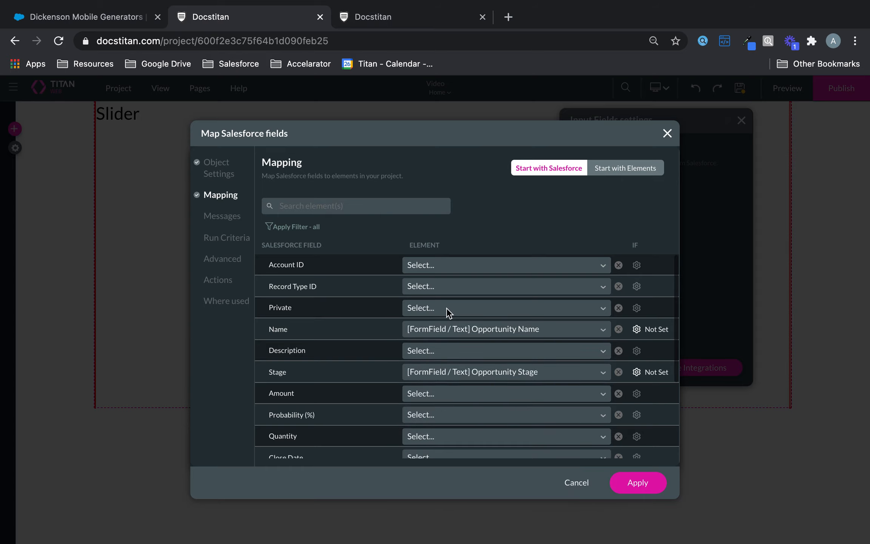
# Find the Close Date field in the mapping and map it to the Date form field.
pyautogui.click(340, 205)
pyautogui.write('close')
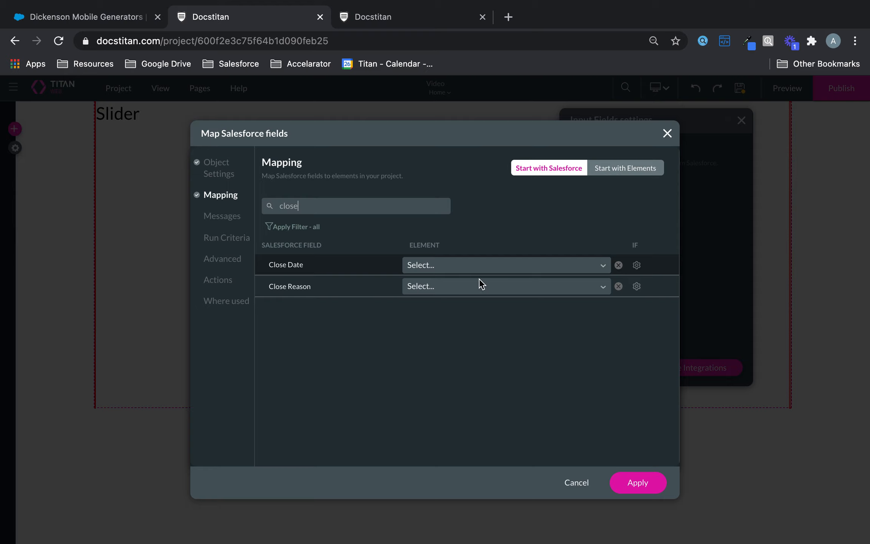
pyautogui.click(482, 265)
pyautogui.write('date')
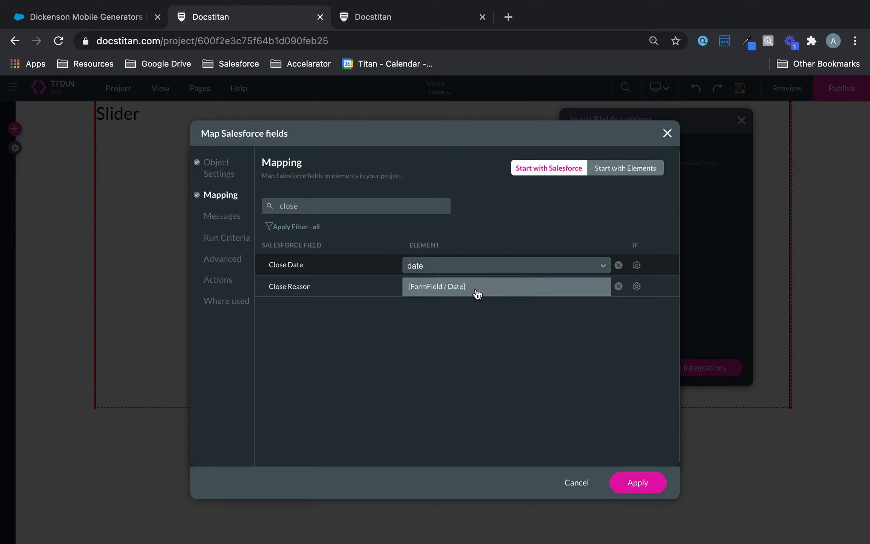
pyautogui.click(477, 294)
# Map the Probability (%) field to the Slider form field, then apply the mapping and close the Salesforce integration.
pyautogui.moveTo(361, 208); pyautogui.dragTo(235, 196)
pyautogui.write('proba')
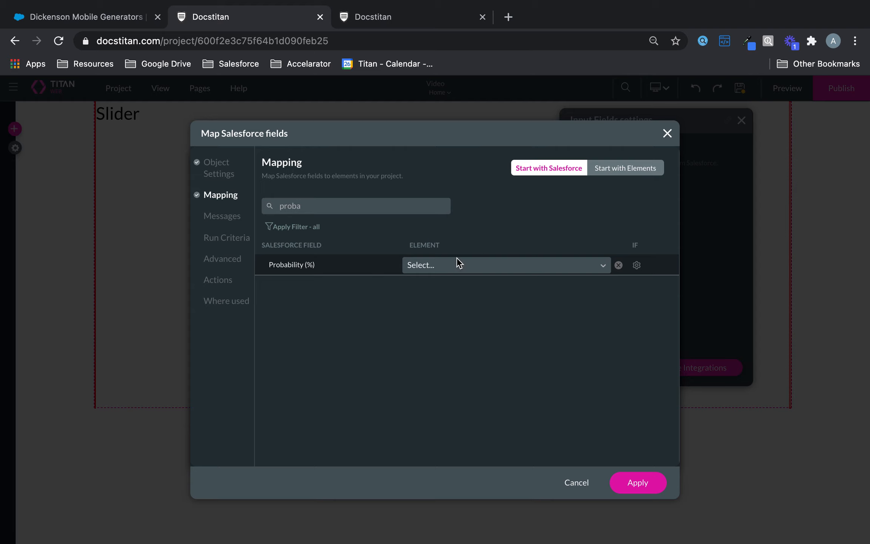
pyautogui.click(456, 261)
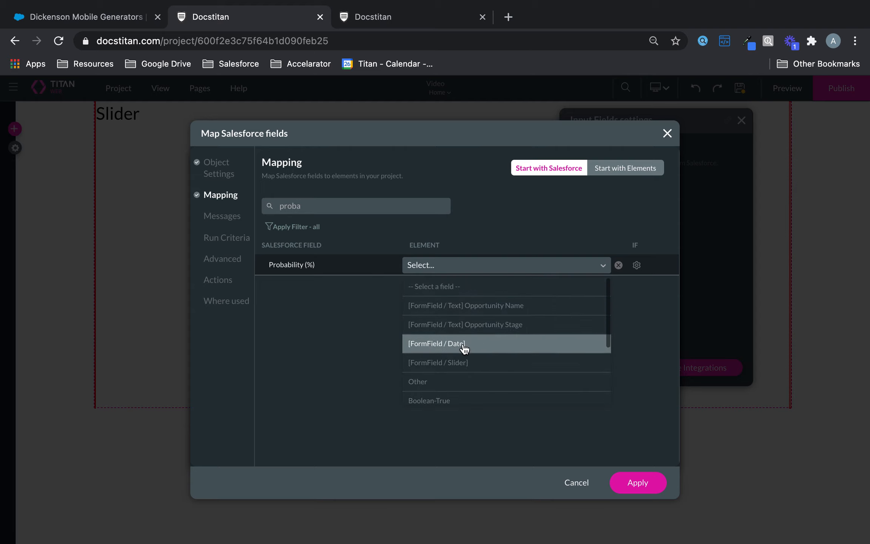
pyautogui.click(463, 361)
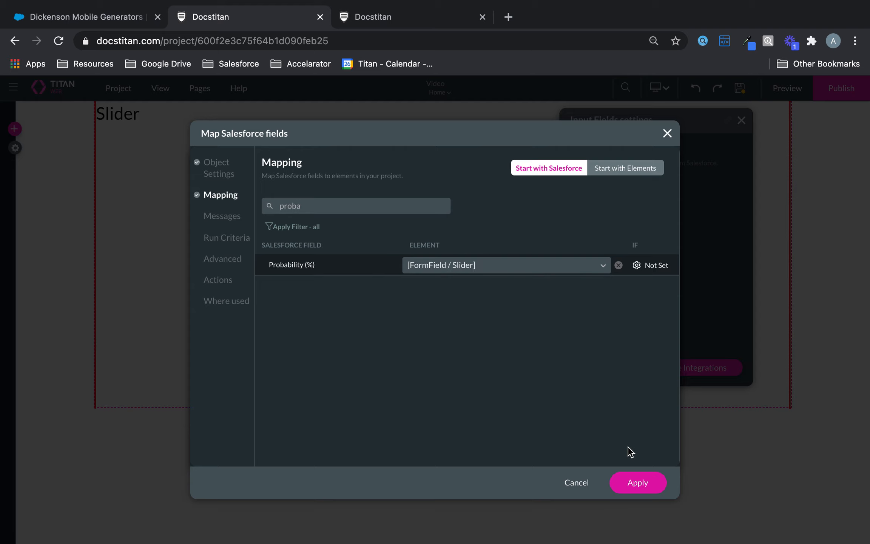
pyautogui.click(619, 474)
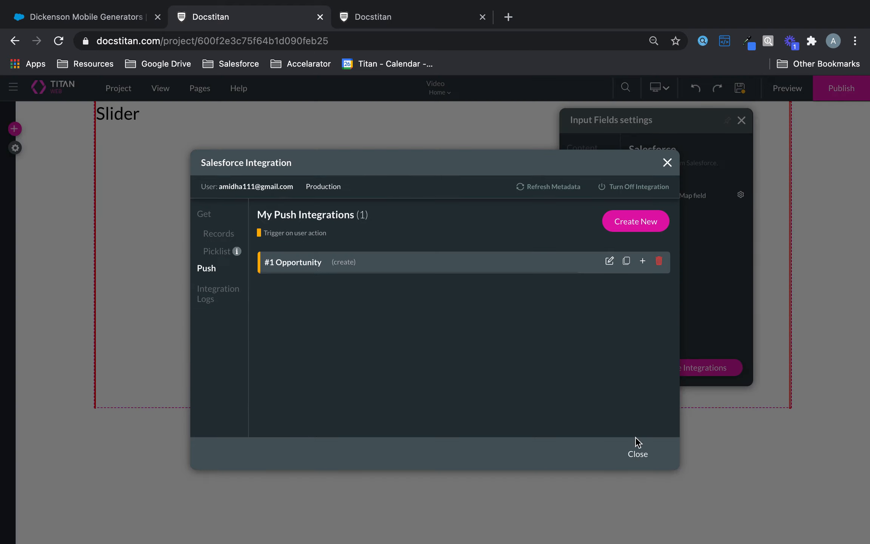
pyautogui.click(633, 455)
# Configure the Submit button's on-click Salesforce action to process #1 Opportunity (create), and save the project.
pyautogui.click(442, 373)
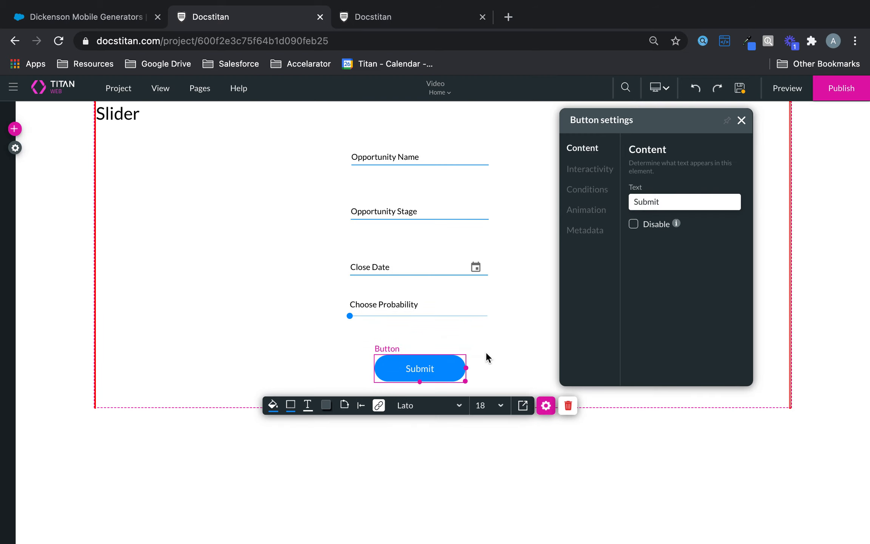
pyautogui.click(581, 170)
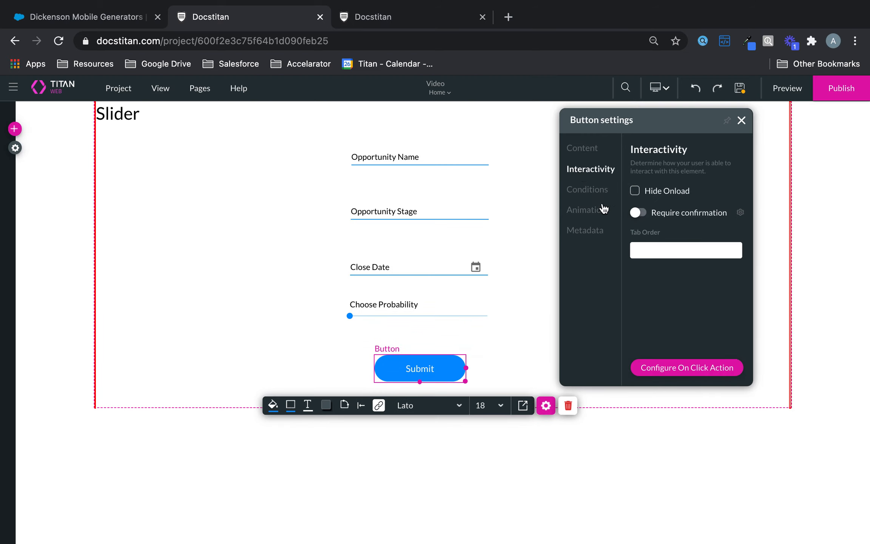
pyautogui.click(678, 368)
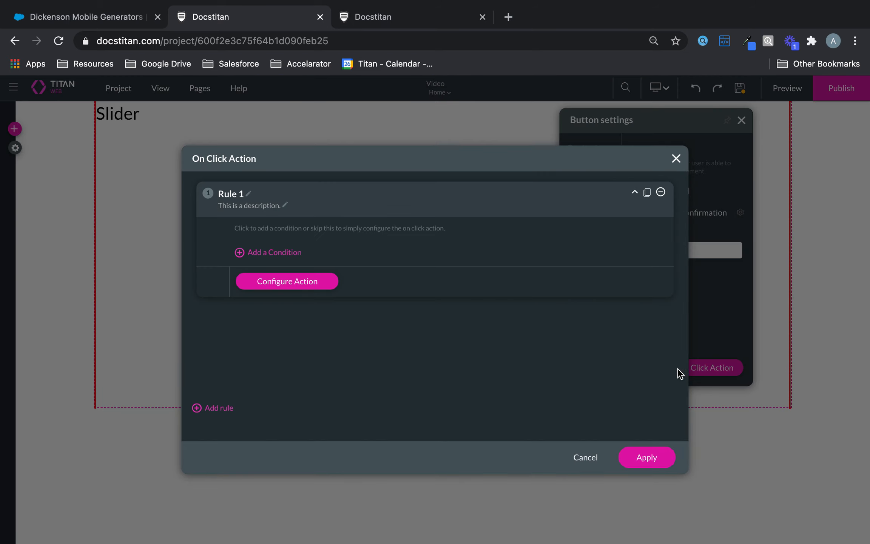
pyautogui.click(277, 281)
pyautogui.click(263, 225)
pyautogui.click(392, 243)
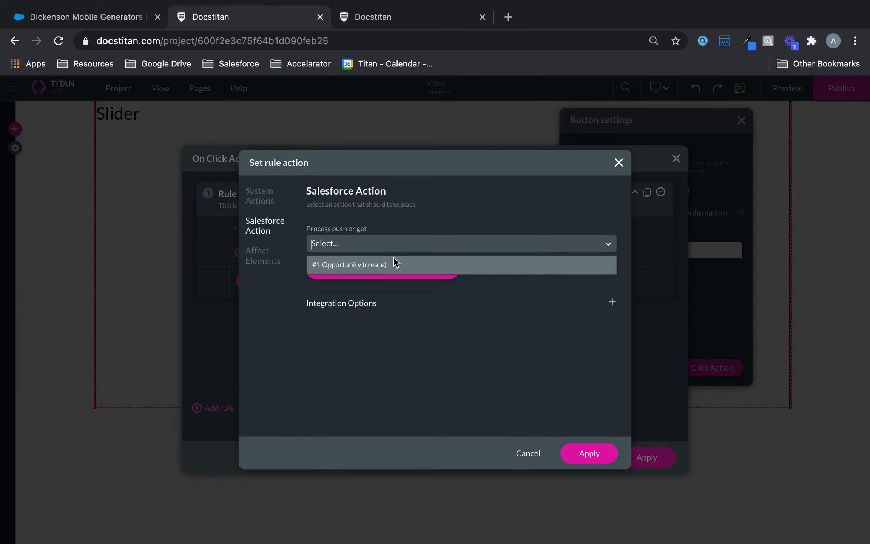
pyautogui.click(395, 260)
pyautogui.click(594, 453)
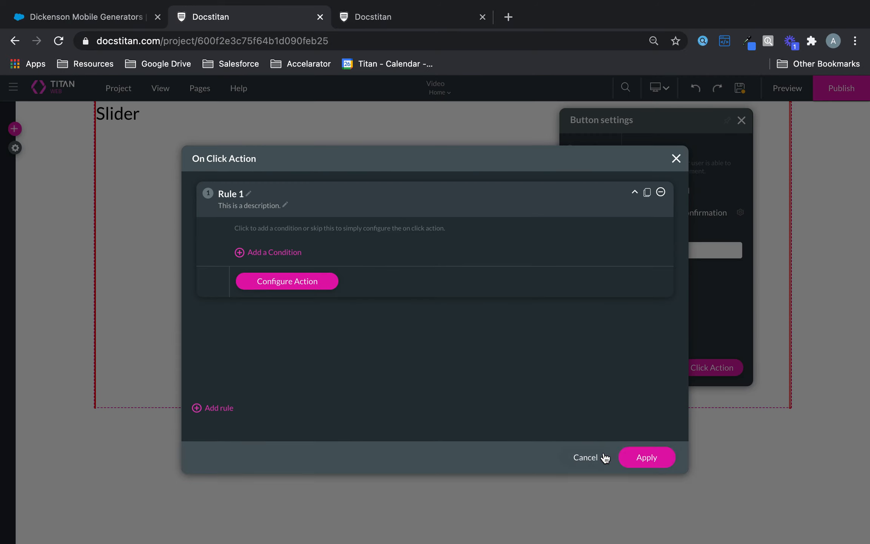
pyautogui.click(655, 458)
pyautogui.click(740, 89)
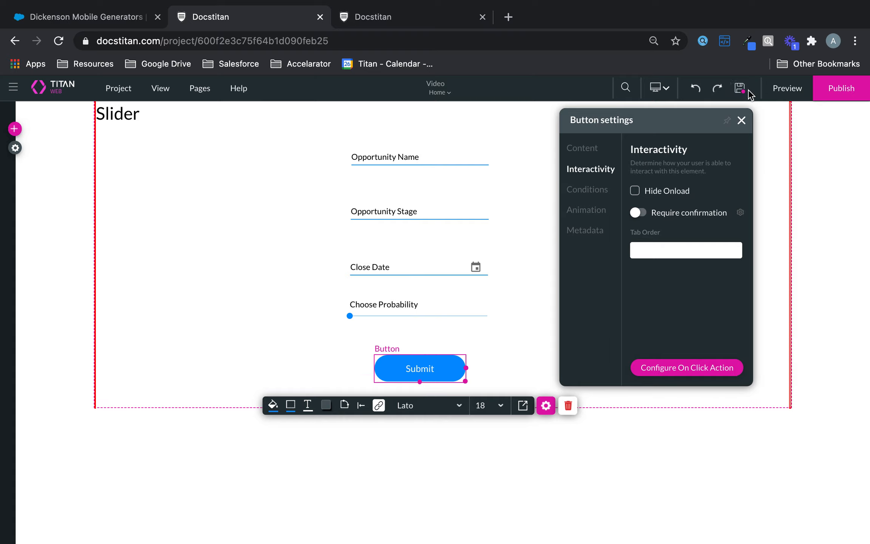
# Preview the page and fill in Apple as the opportunity name and Prospecting as the opportunity stage.
pyautogui.click(783, 88)
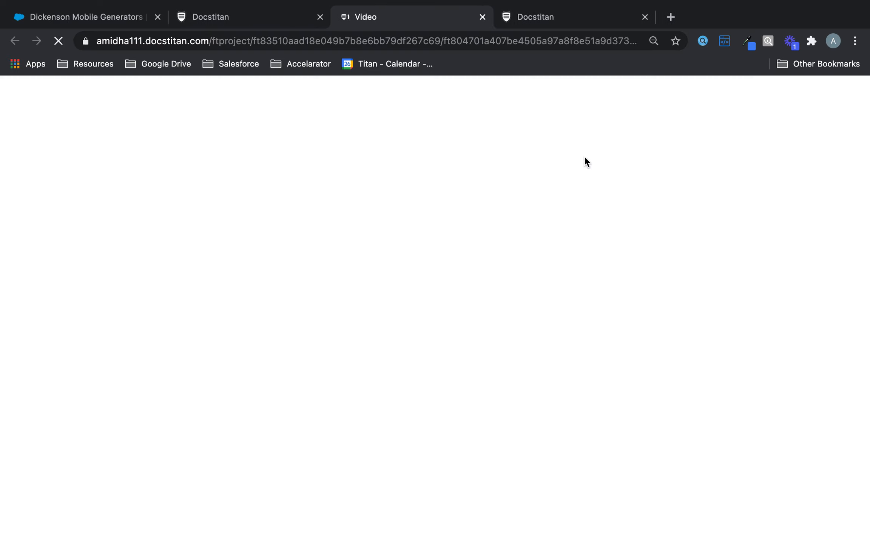
pyautogui.click(433, 145)
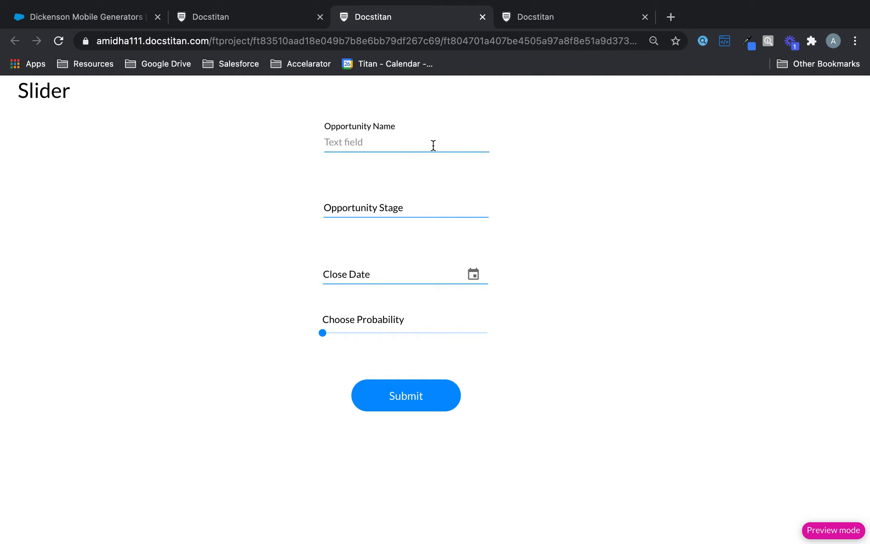
pyautogui.write('Apple')
pyautogui.click(411, 202)
pyautogui.write('P')
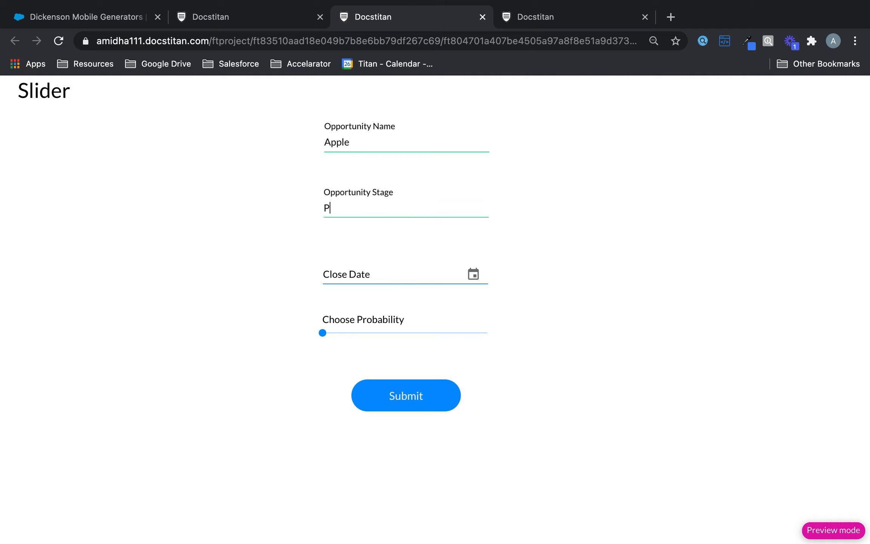
pyautogui.write('rospecting')
# Pick January 31, 2021 as the close date, set the probability slider to 80, and submit the form.
pyautogui.click(474, 272)
pyautogui.click(316, 520)
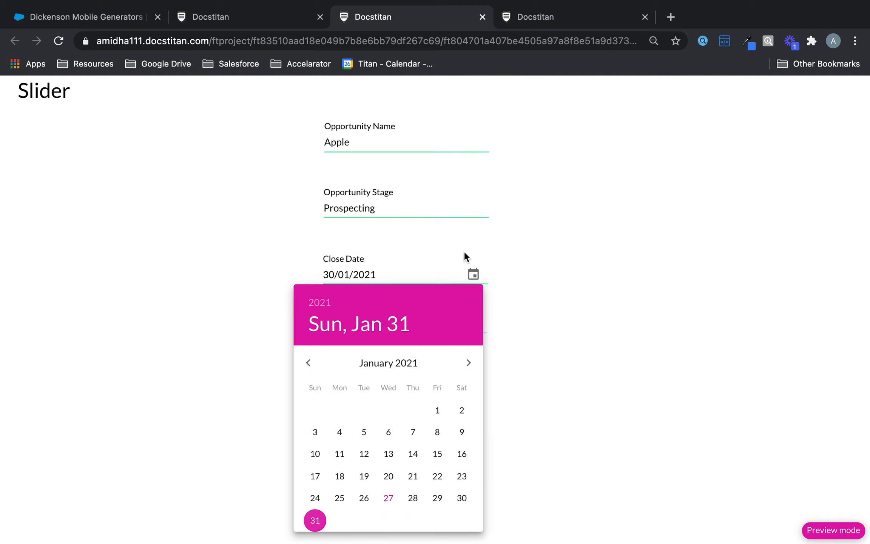
pyautogui.click(561, 226)
pyautogui.moveTo(322, 333); pyautogui.dragTo(458, 337)
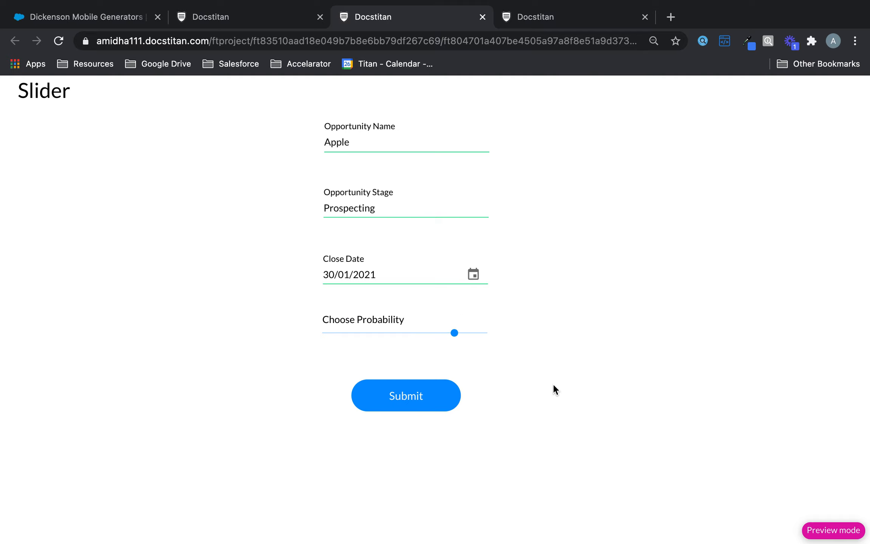
pyautogui.click(389, 393)
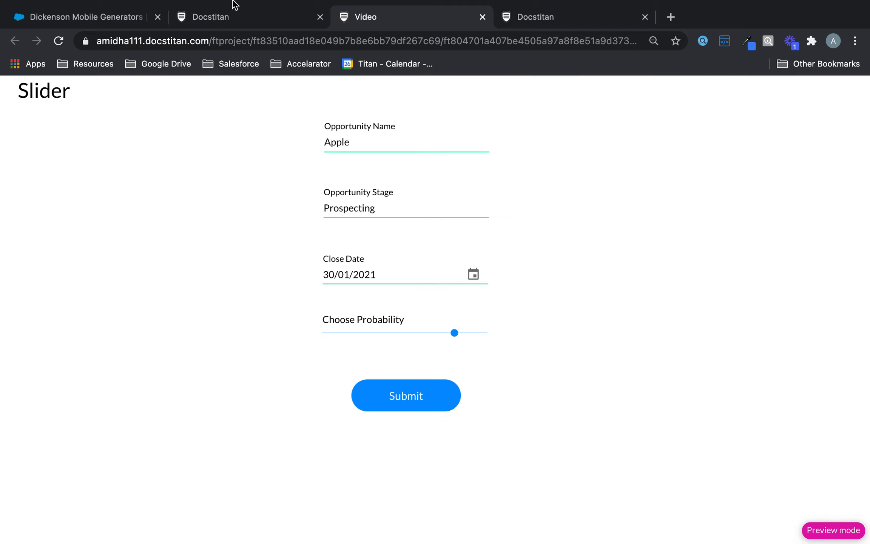
# Switch to Salesforce, sort all opportunities by name, and open the Apple opportunity to check its Probability (%) in the details.
pyautogui.click(51, 15)
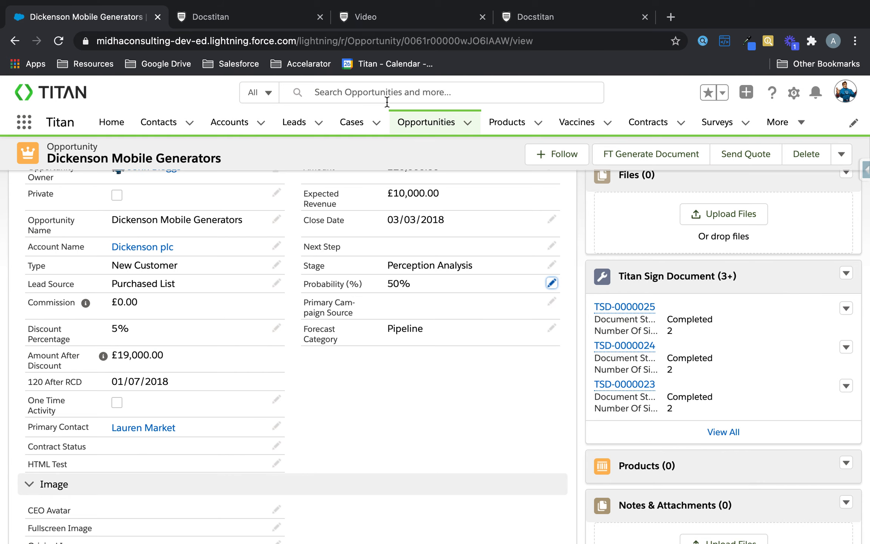
pyautogui.click(421, 121)
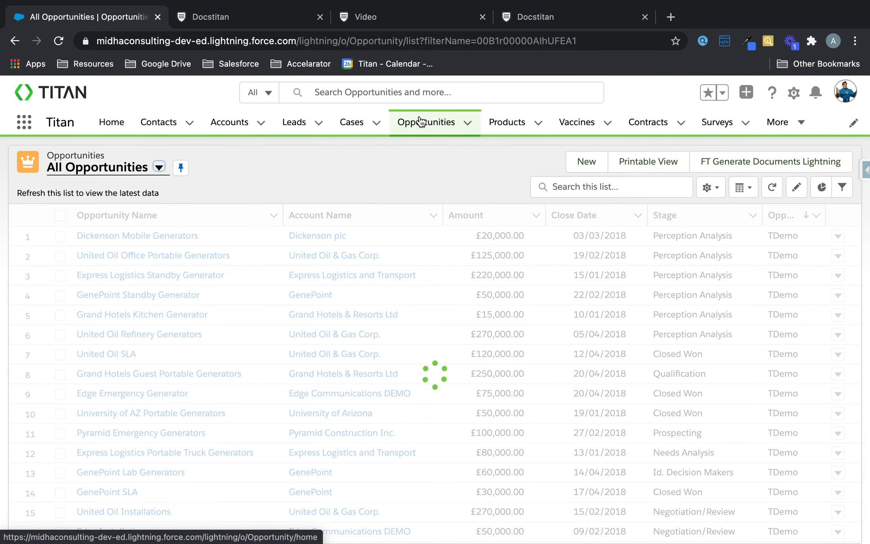
pyautogui.scroll(-3, 183, 398)
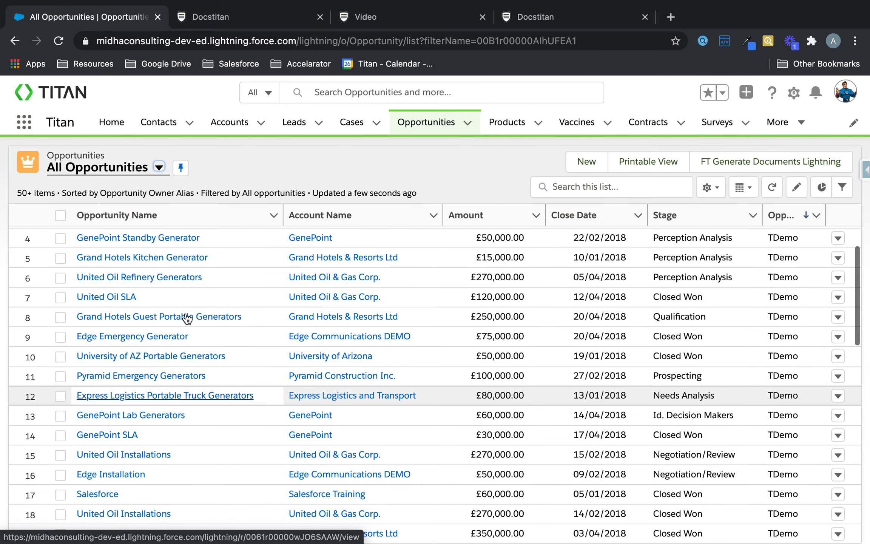
pyautogui.click(187, 225)
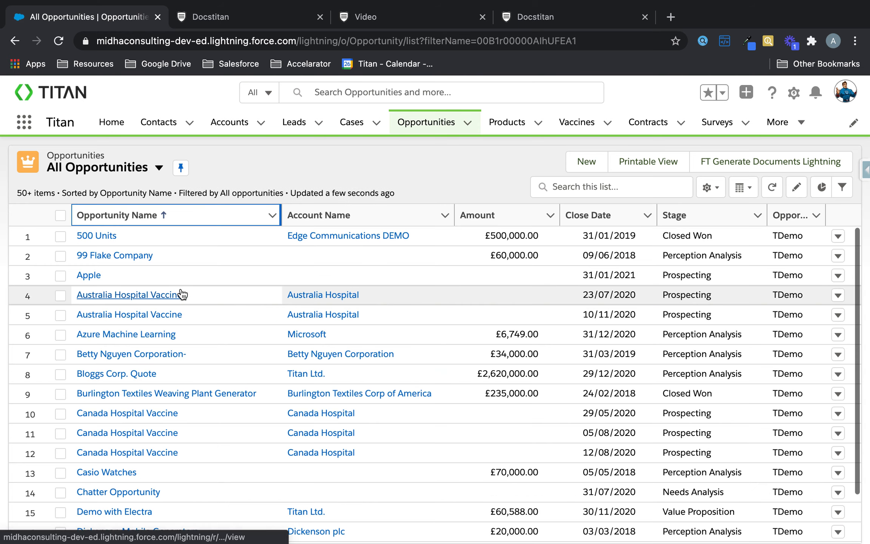
pyautogui.click(89, 276)
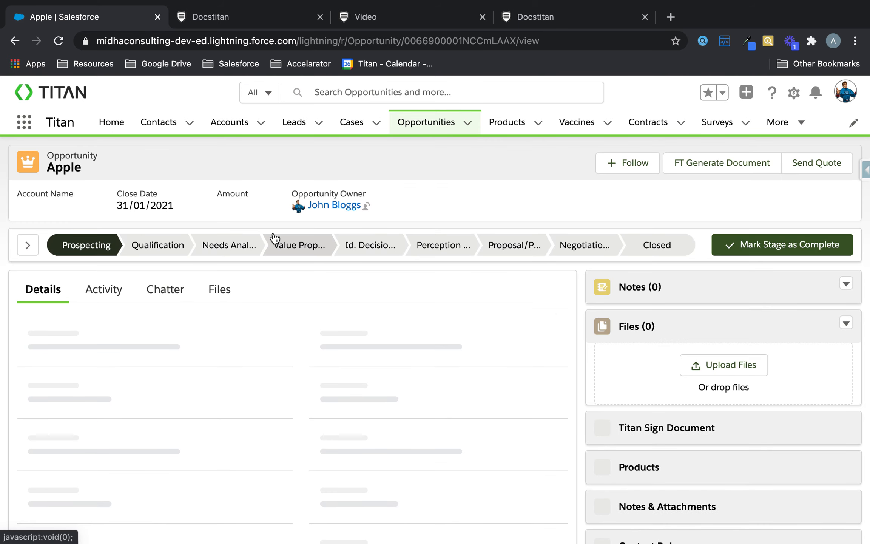
pyautogui.scroll(-2, 273, 232)
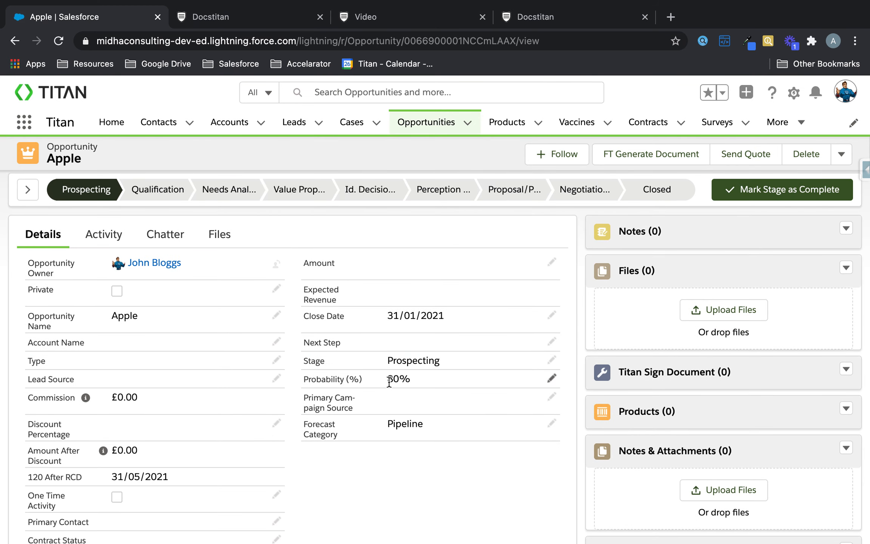
# Compare the Choose Probability slider's value in the submitted preview form with the Apple opportunity's probability in Salesforce.
pyautogui.click(276, 17)
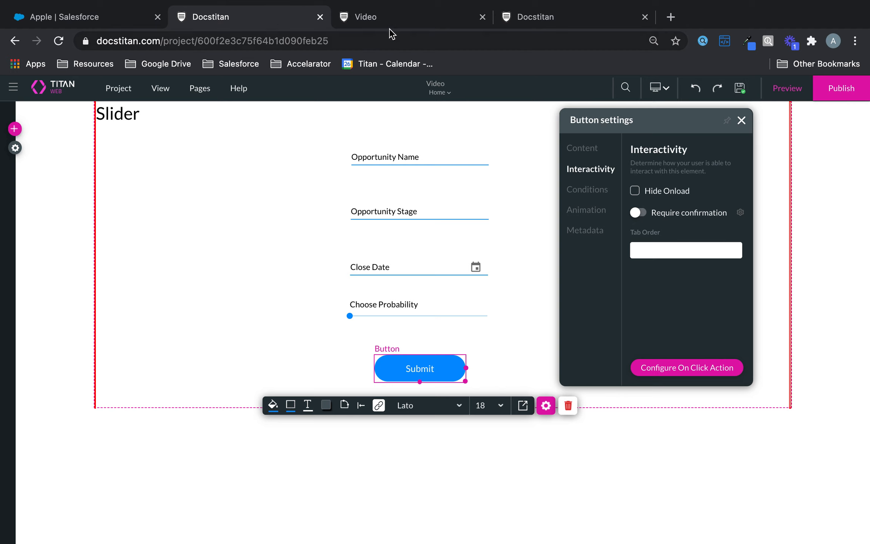
pyautogui.click(406, 18)
pyautogui.click(455, 332)
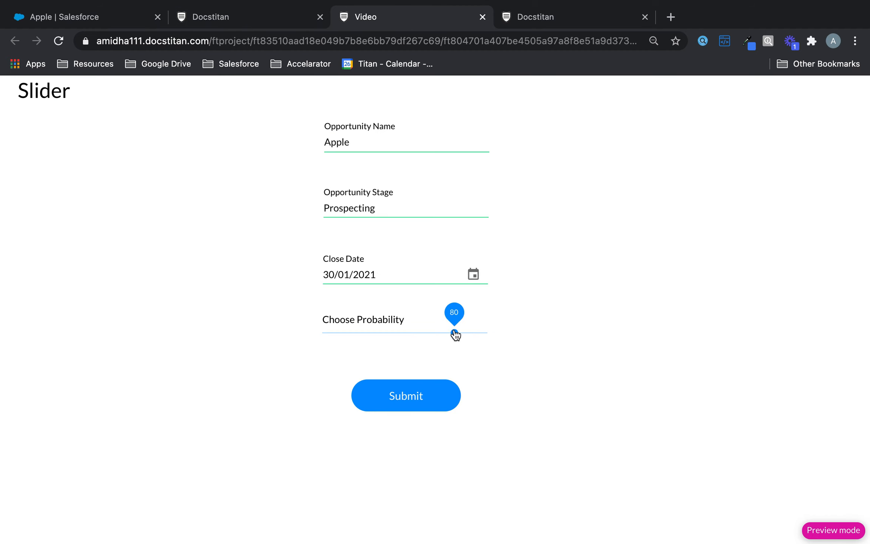
pyautogui.click(106, 18)
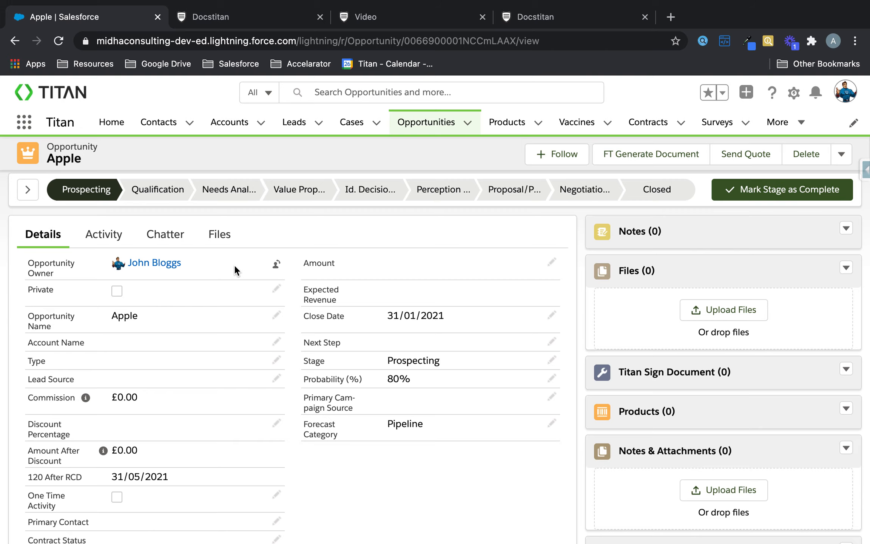
# Return to the project editor and open the settings of the Choose Probability slider.
pyautogui.click(259, 18)
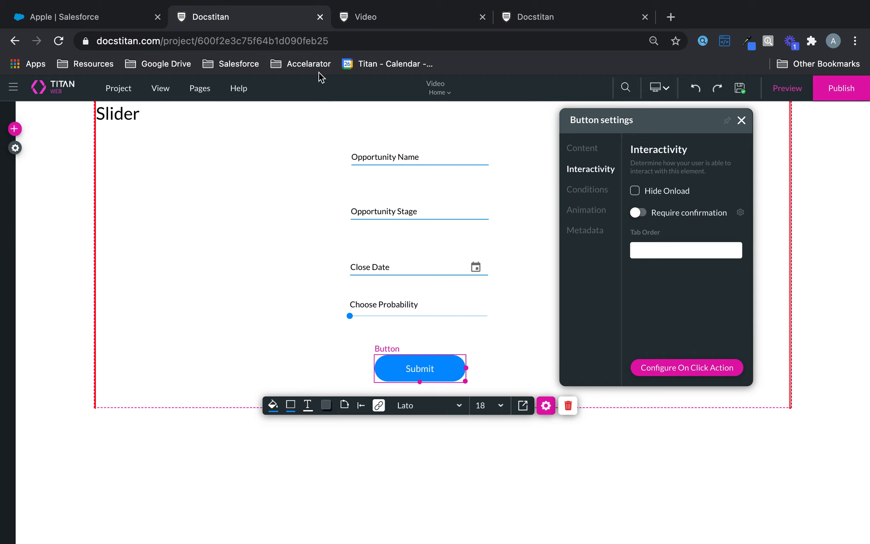
pyautogui.click(417, 301)
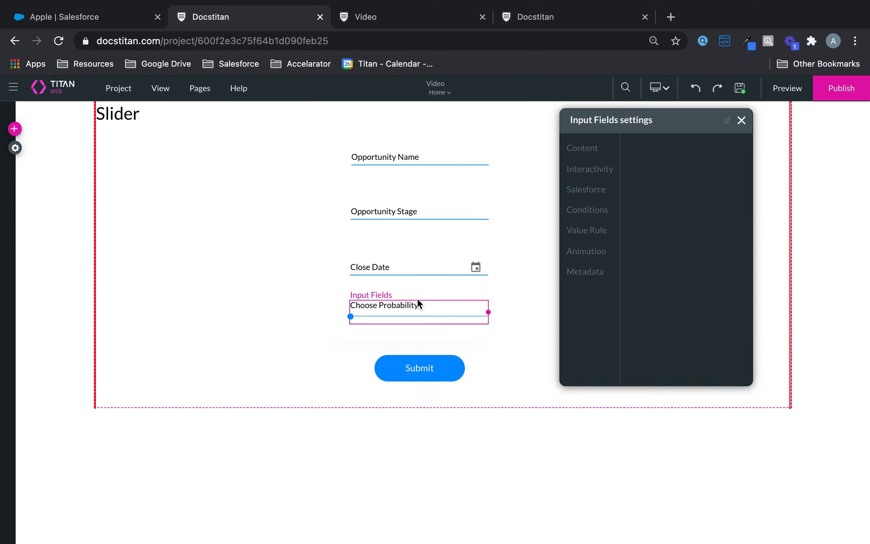